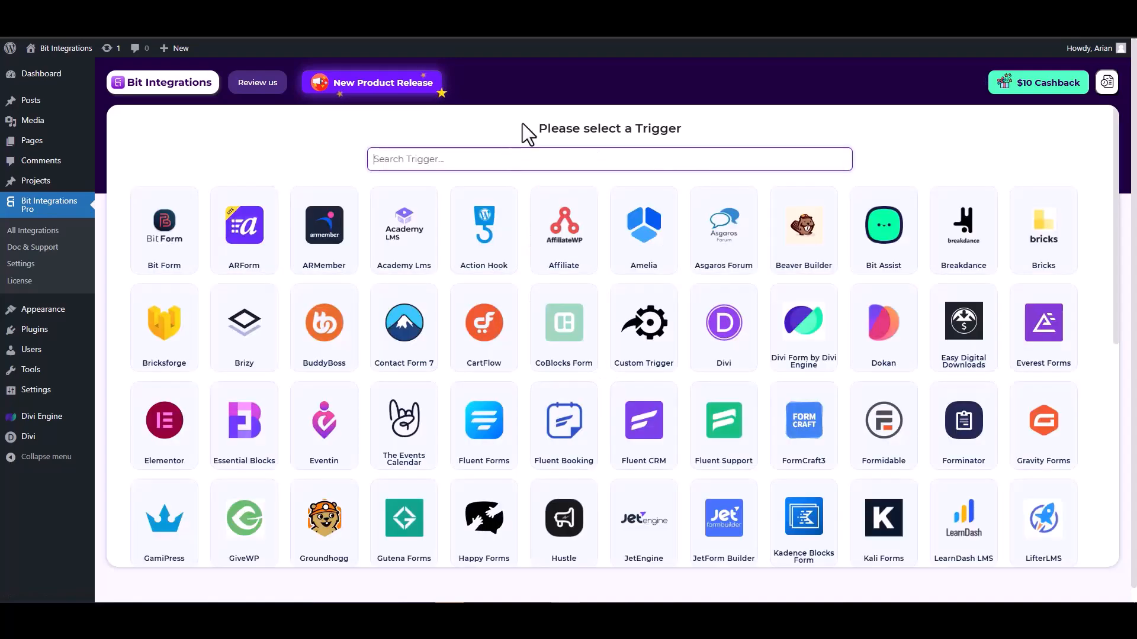
Search 'divi' and choose Divi Form by Divi Engine as the trigger.
type("divi")
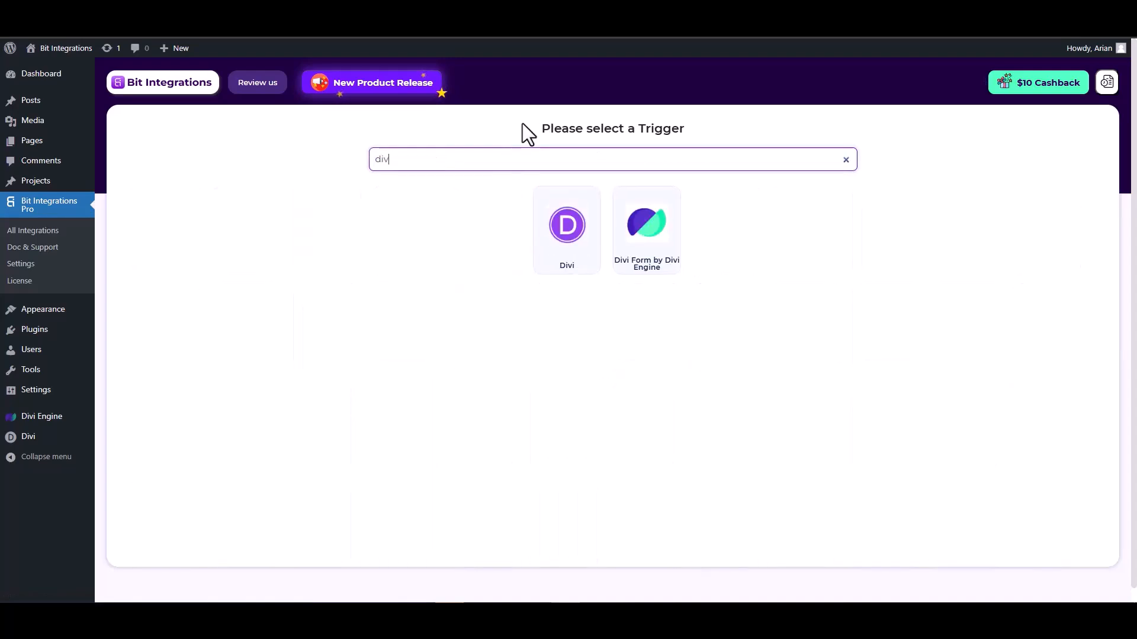
left_click(651, 255)
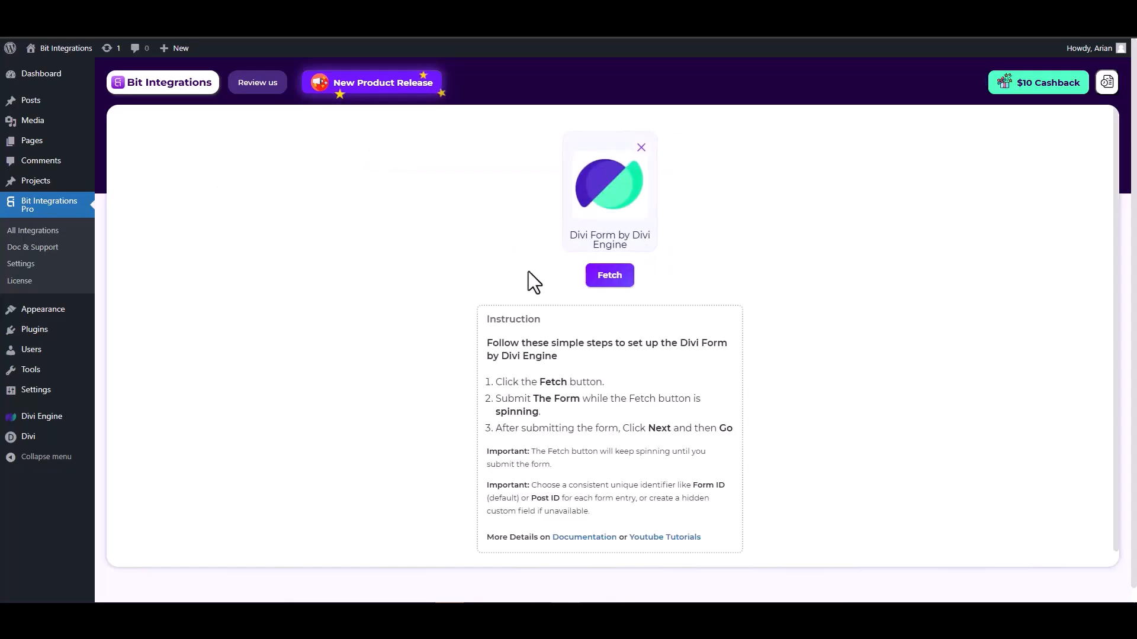
Submit a test Divi contact form with Name, Email and Number filled in to fetch its fields.
left_click(611, 277)
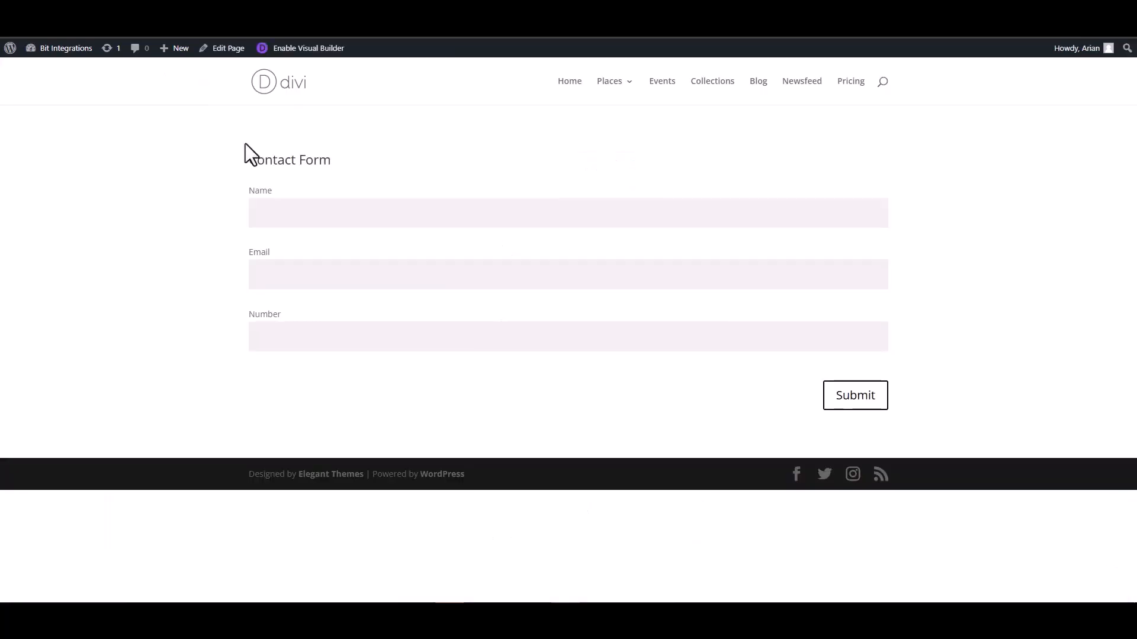
left_click(319, 215)
left_click(855, 279)
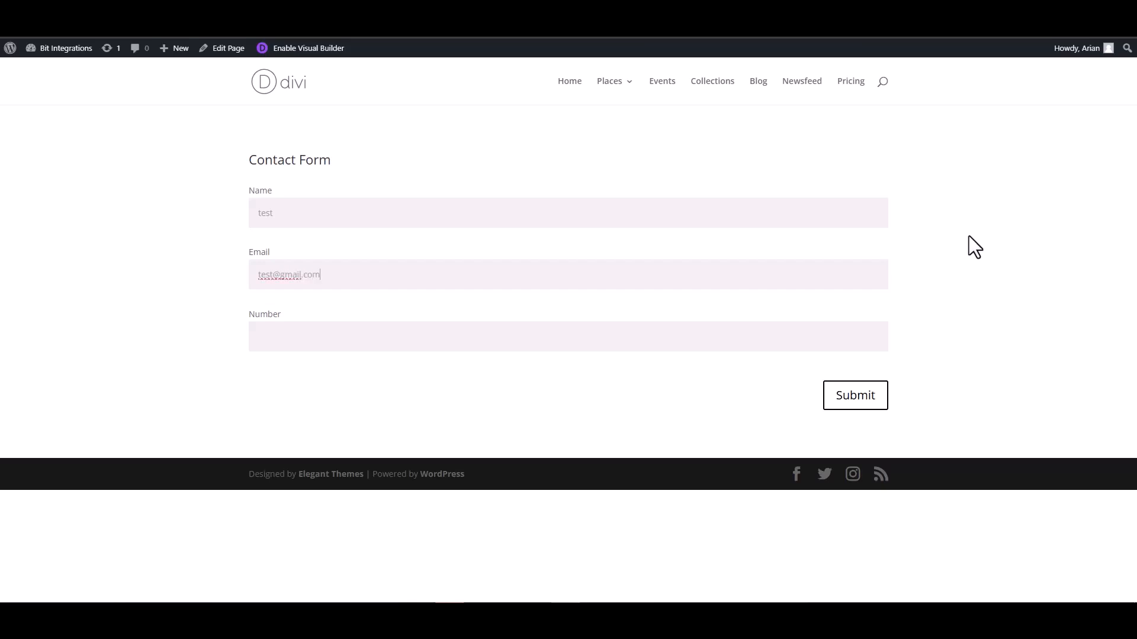
left_click(829, 334)
left_click(850, 403)
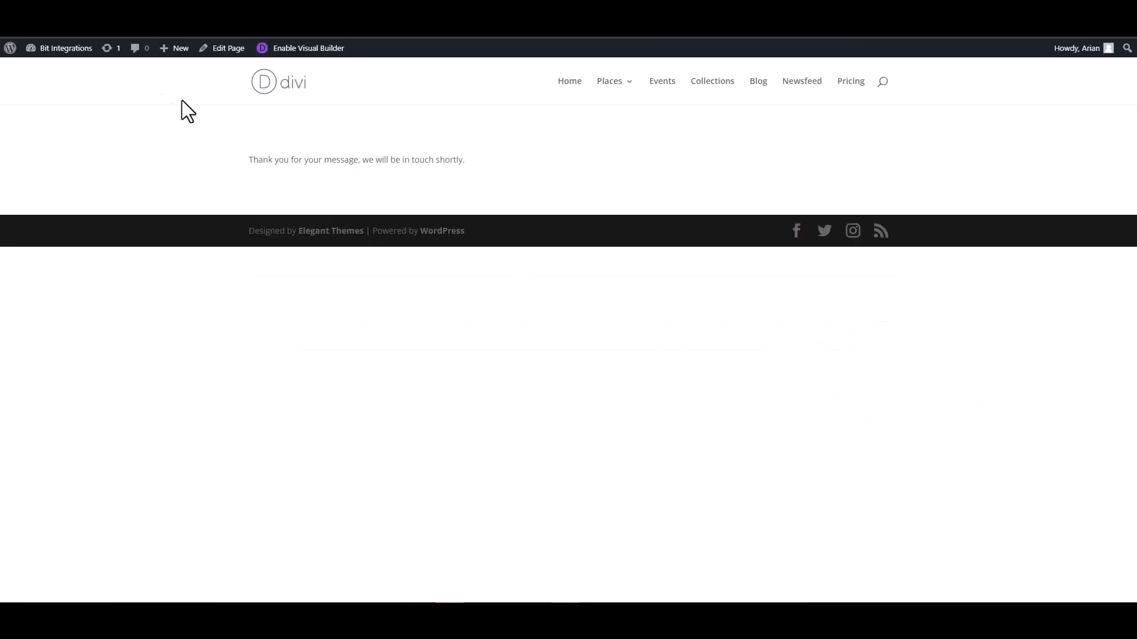
left_click(61, 11)
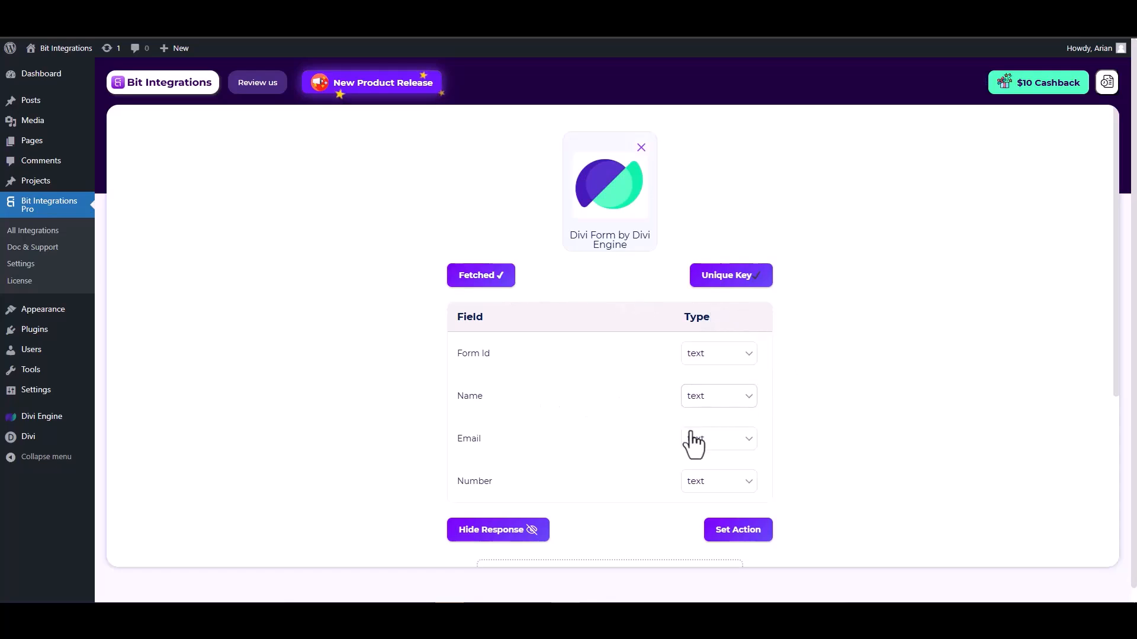
Type the Email field as email and the Number field as number, then go to action selection.
scroll(693, 438, "down", 1)
left_click(714, 382)
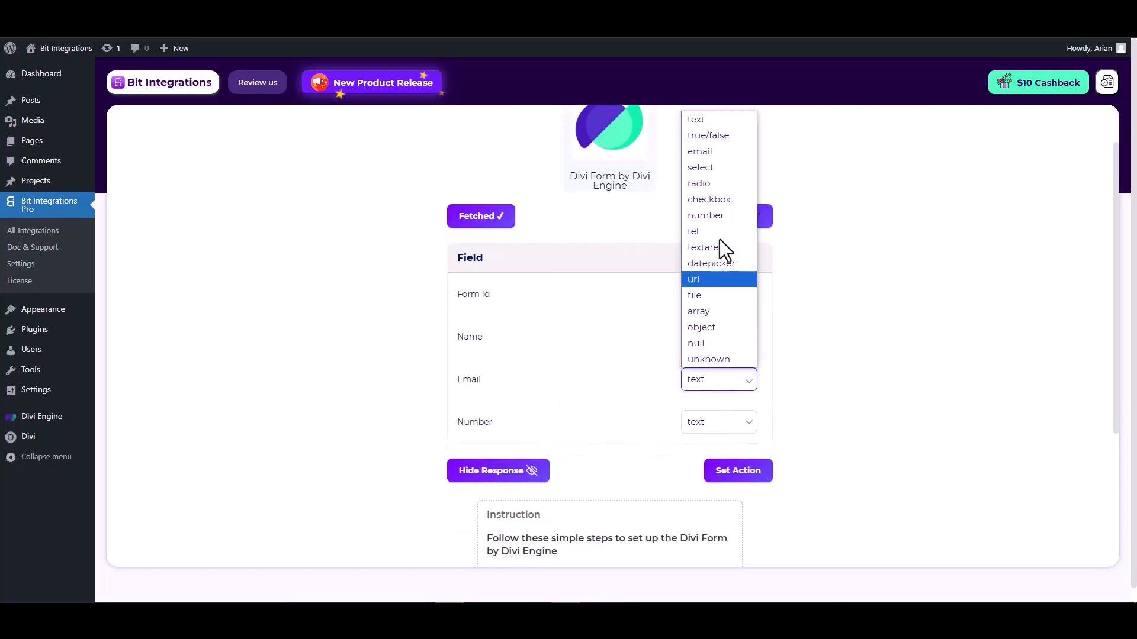
left_click(705, 155)
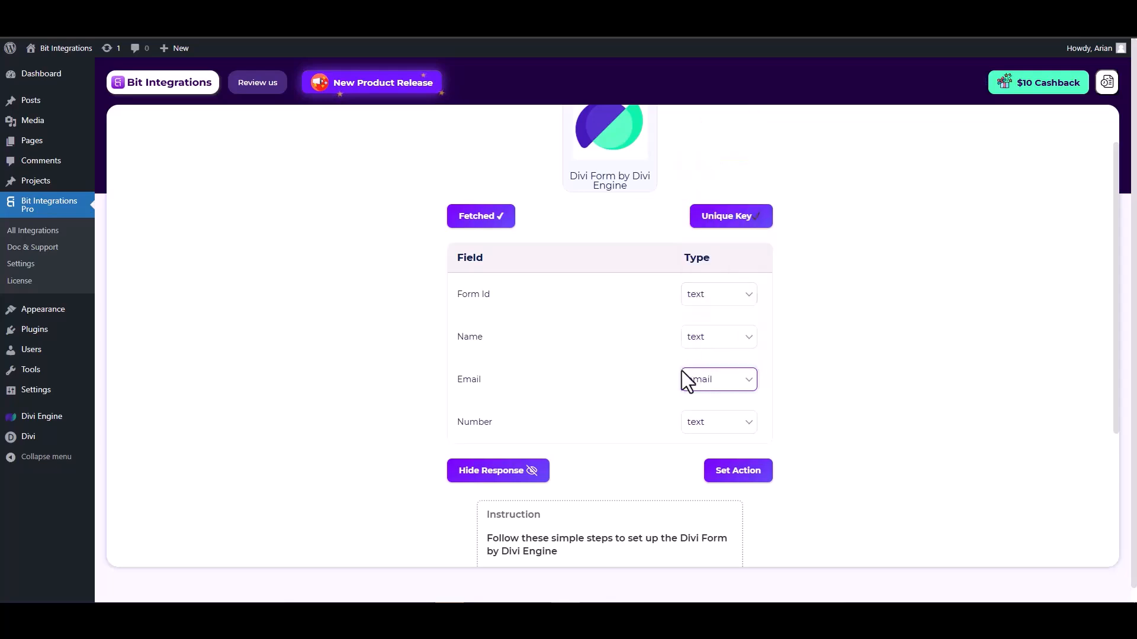
left_click(707, 422)
left_click(710, 259)
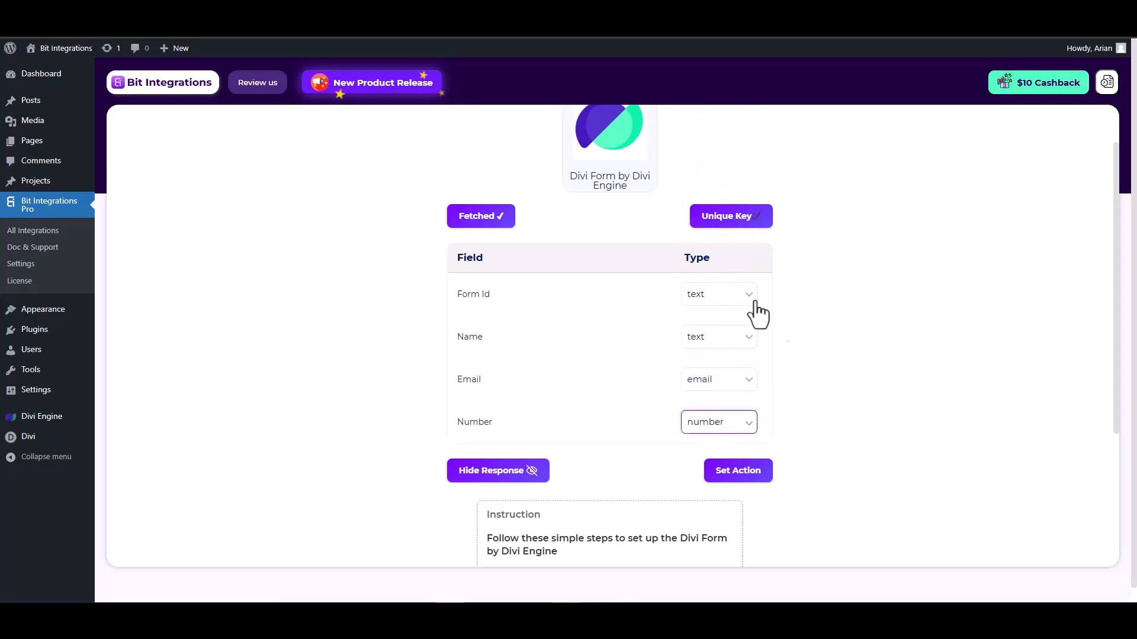
left_click(739, 472)
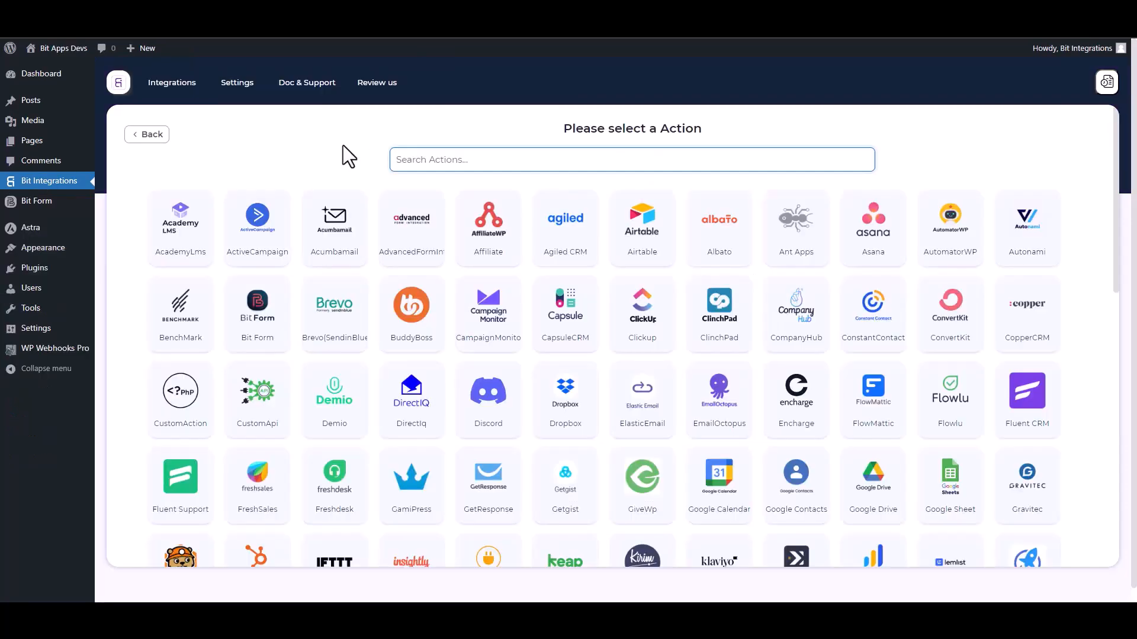
Search 'wp', choose WPWebhooks as the action app and open WP Webhooks Pro's Flows.
type("wp")
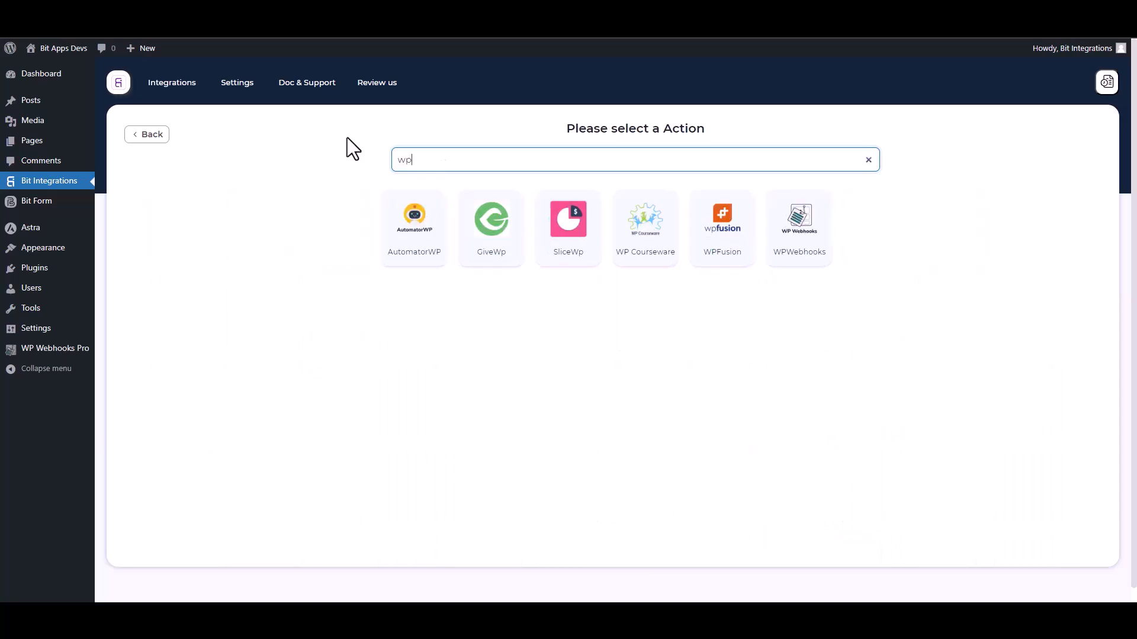
left_click(808, 257)
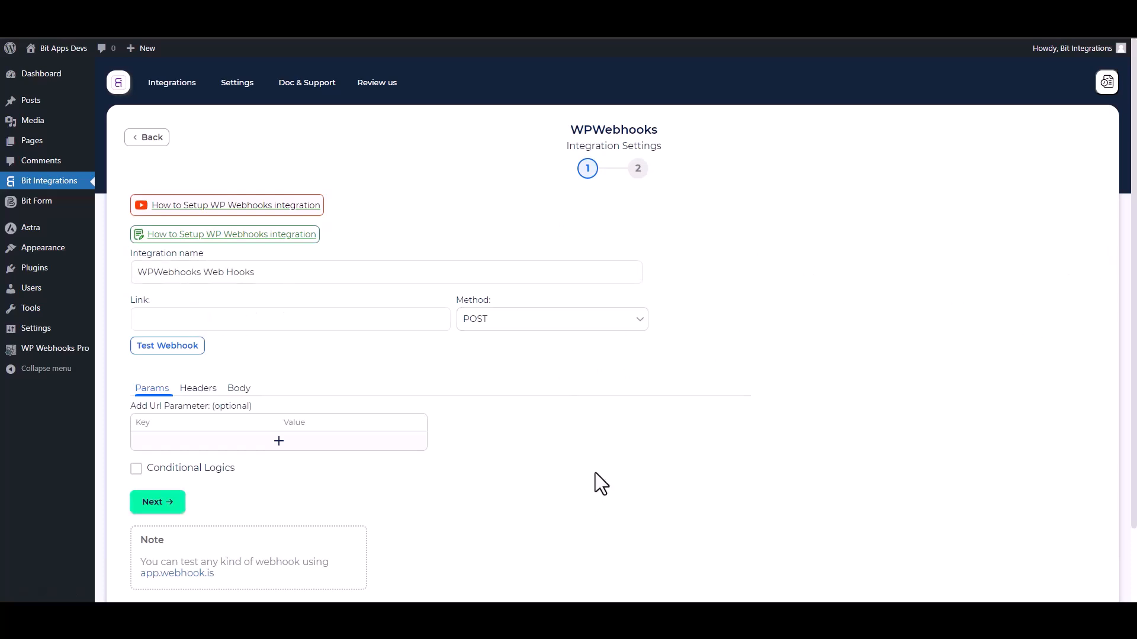
left_click(56, 349)
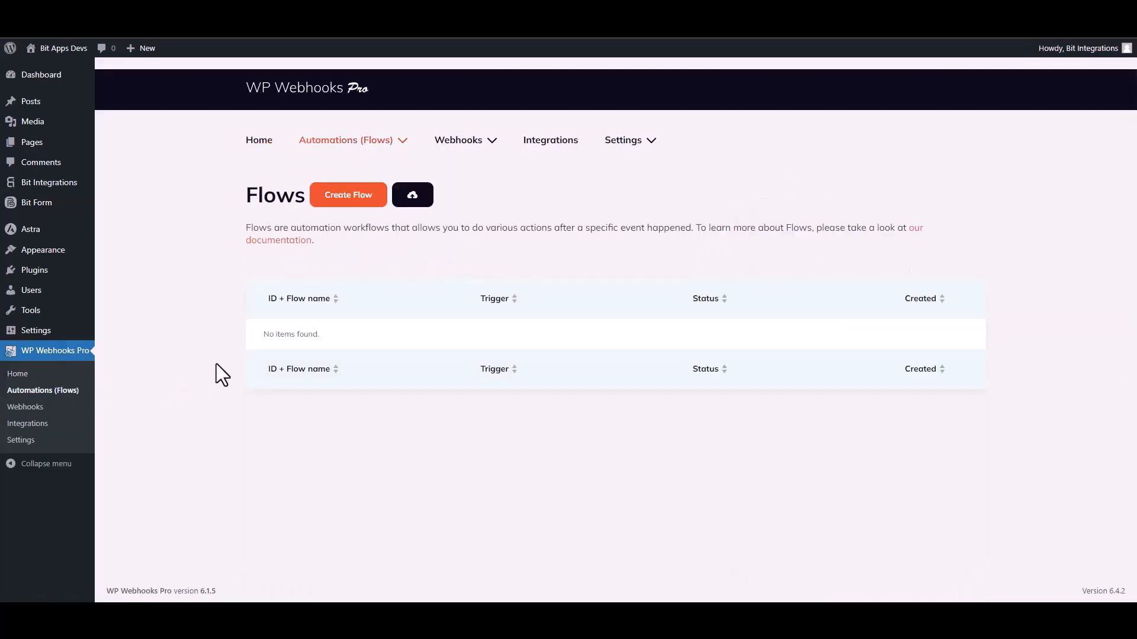
Create a new WP Webhooks Pro flow titled 'Bit Integrations'.
left_click(348, 200)
left_click(476, 147)
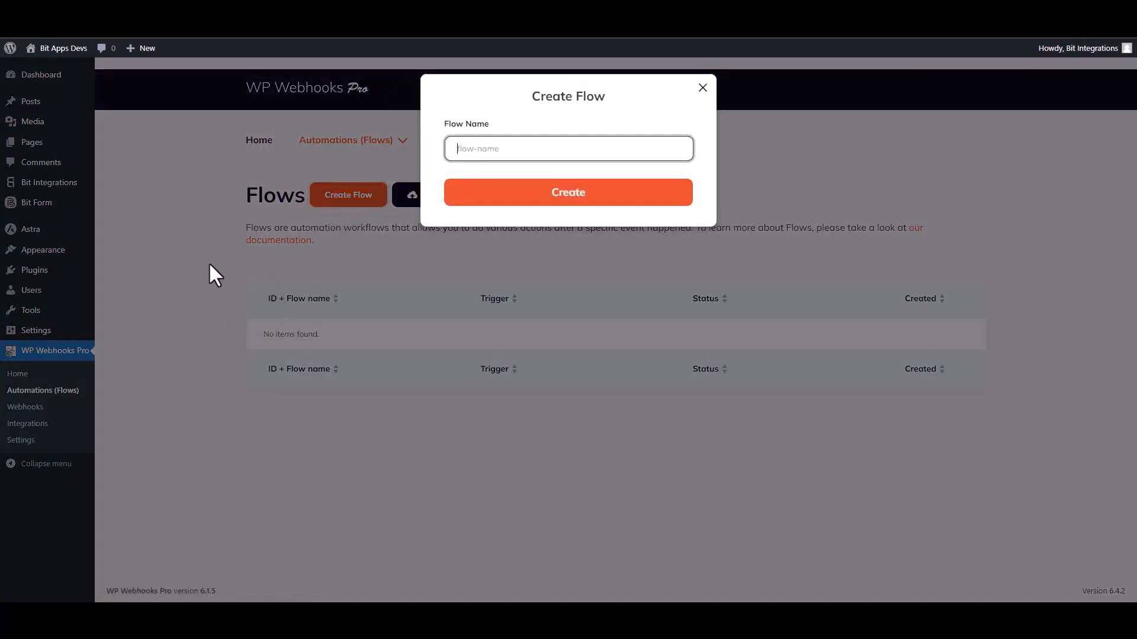
type("Bit Integrations")
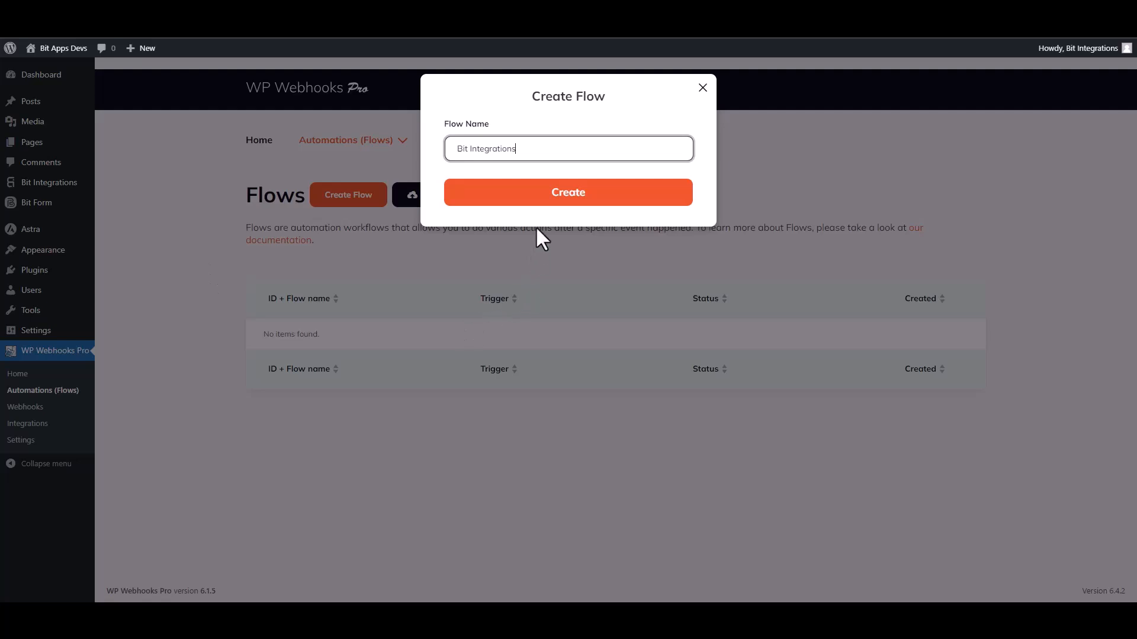
left_click(565, 209)
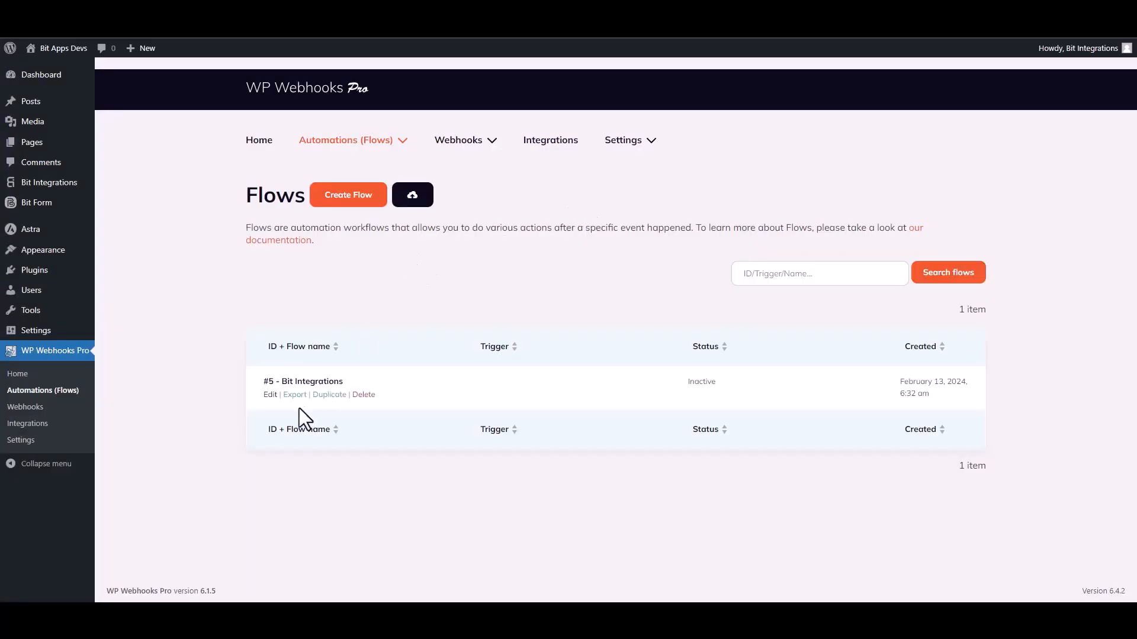
Give the flow a Webhooks 'HTTP request received' trigger and select its receivable trigger URL.
left_click(270, 395)
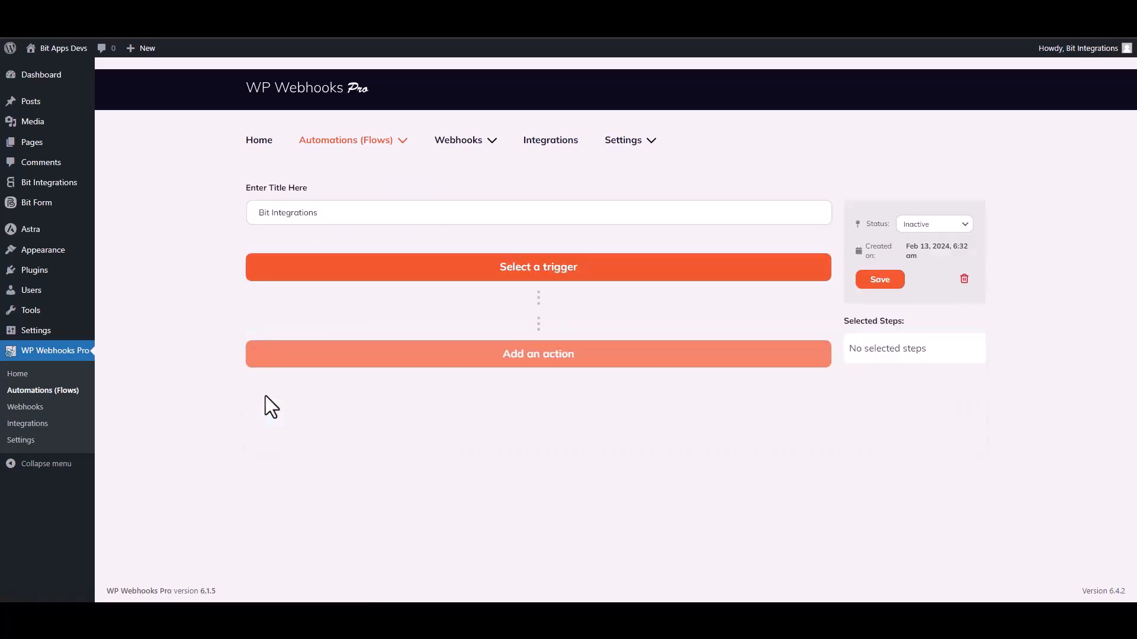
left_click(548, 268)
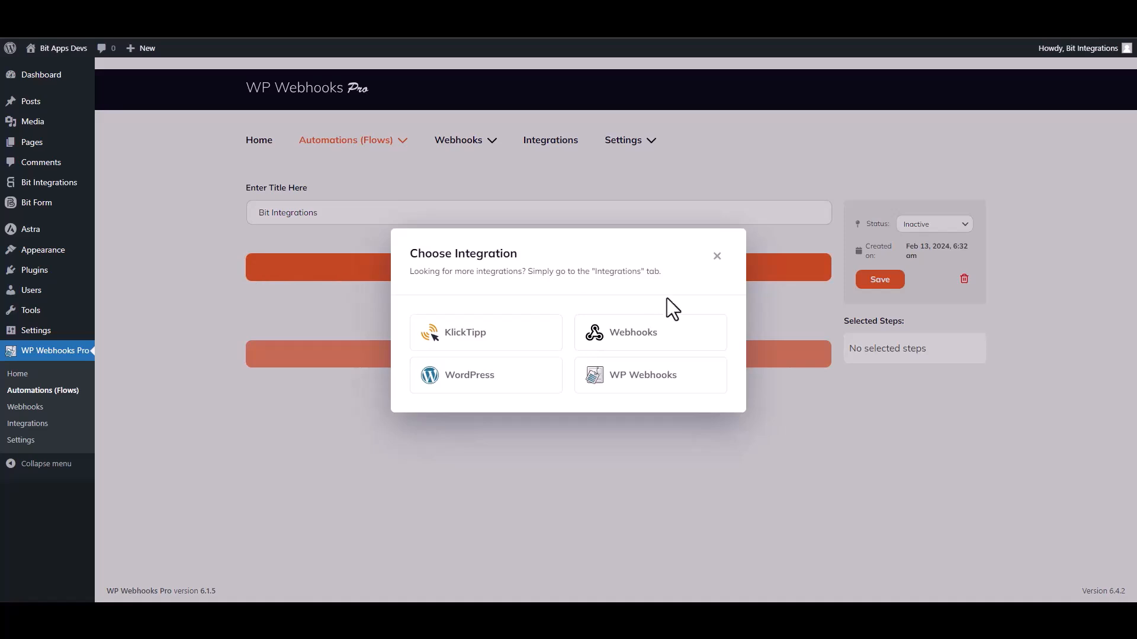
left_click(639, 335)
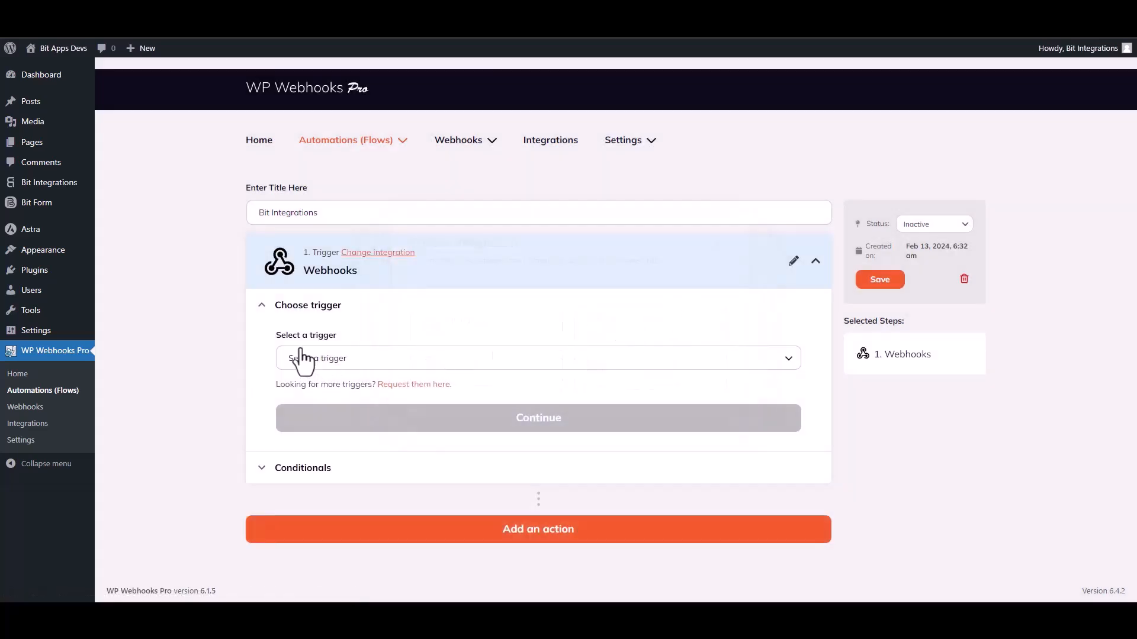
left_click(351, 360)
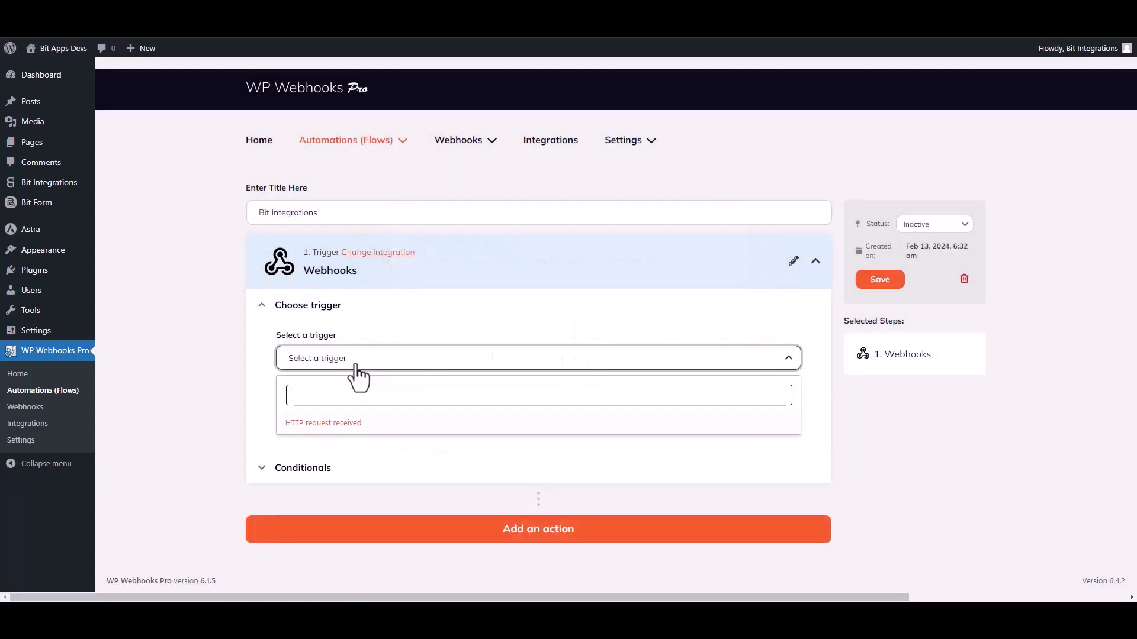
left_click(341, 424)
left_click(525, 436)
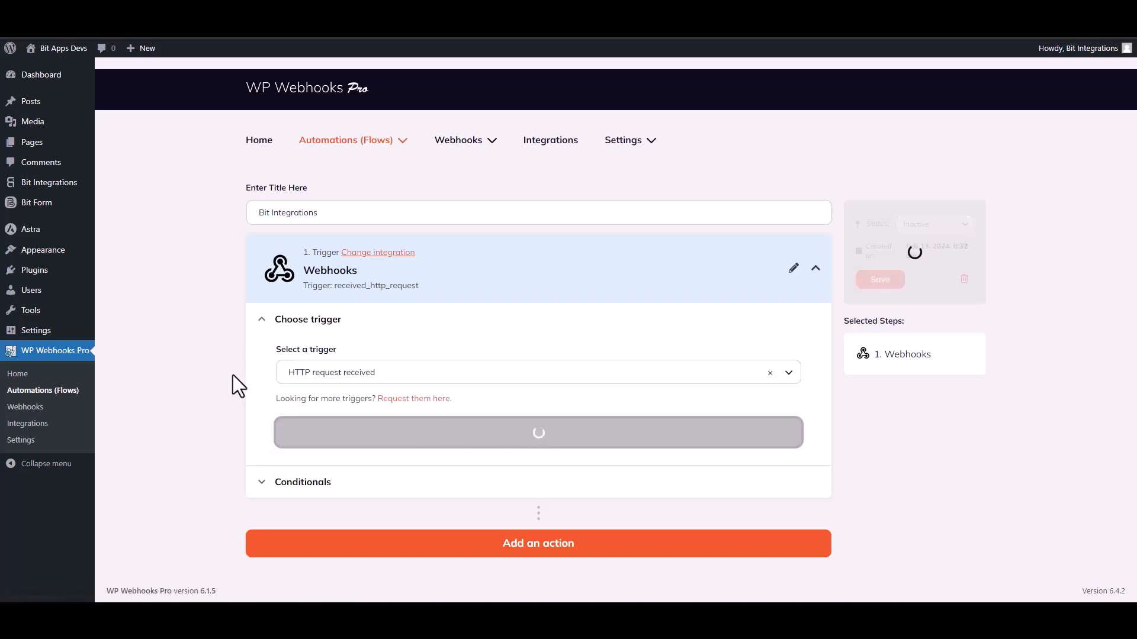
scroll(228, 369, "down", 3)
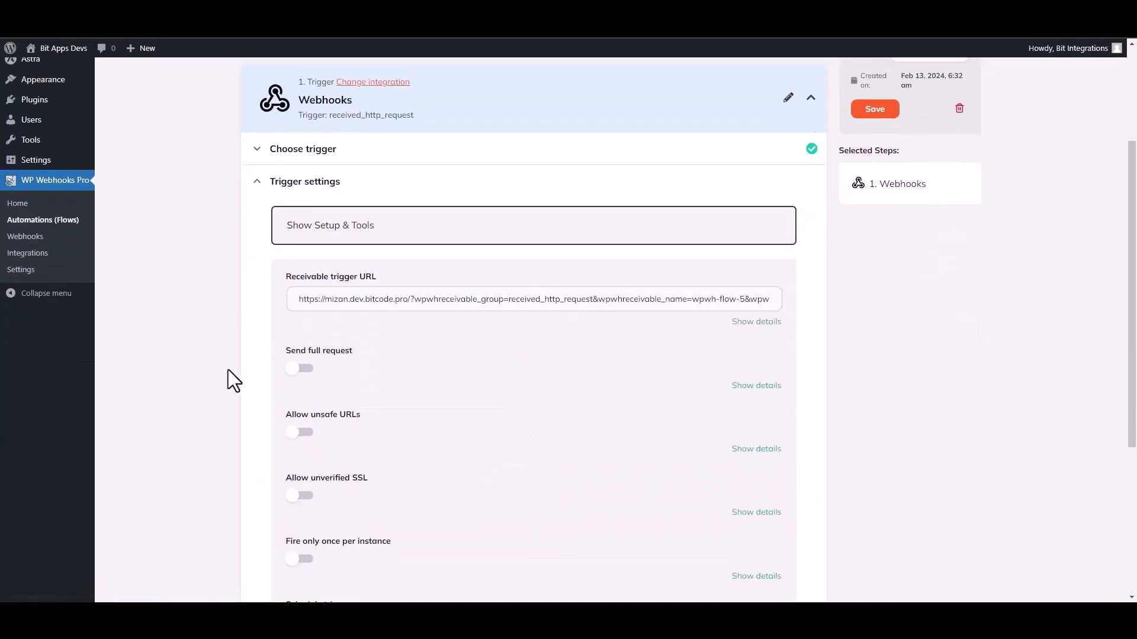
triple_click(453, 299)
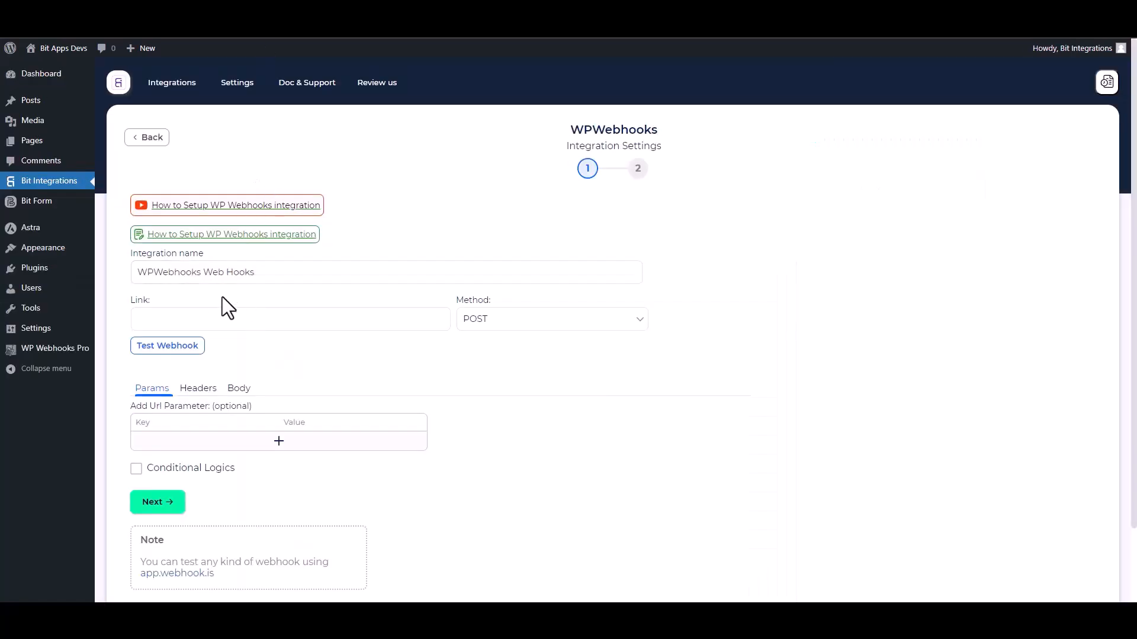
Paste the trigger URL as the webhook link and send all data as application/json.
left_click(194, 316)
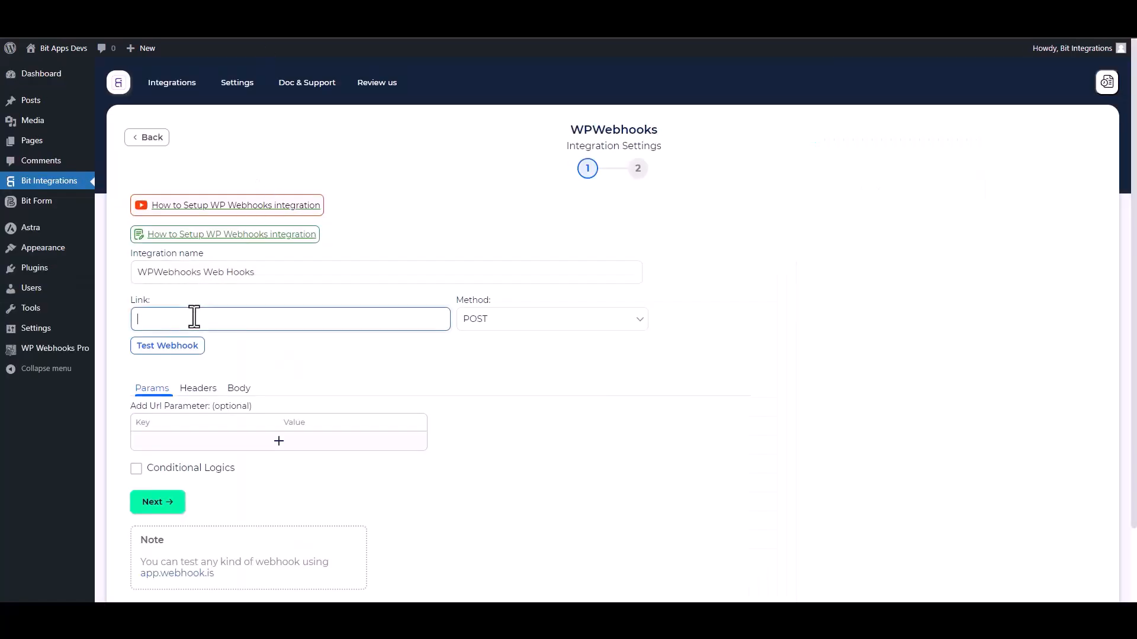
key("ctrl+v")
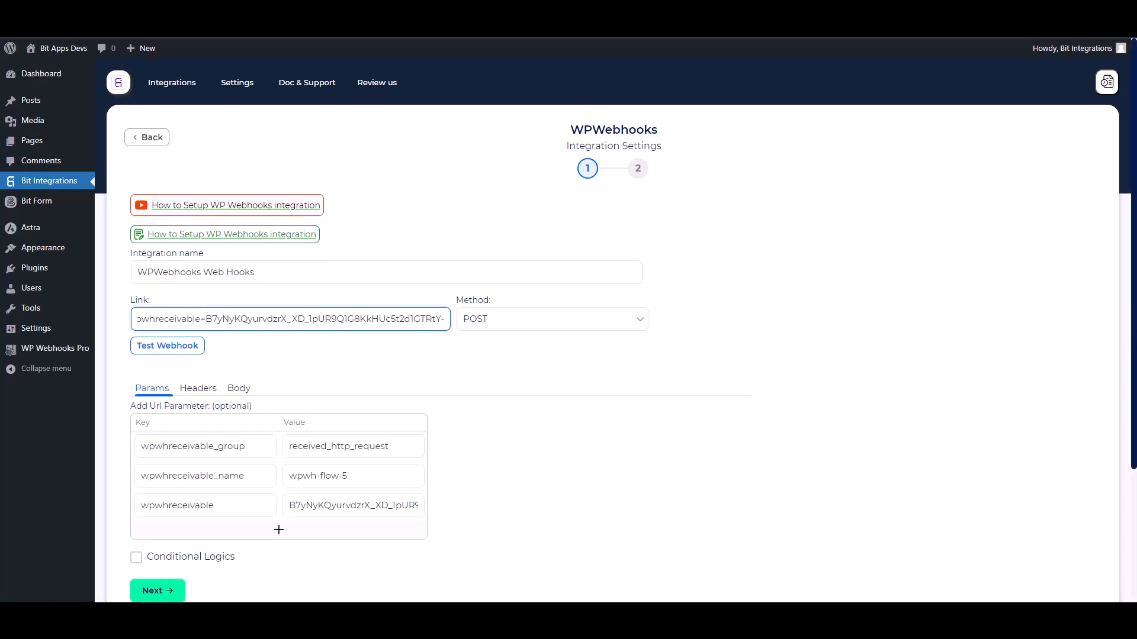
scroll(396, 362, "down", 2)
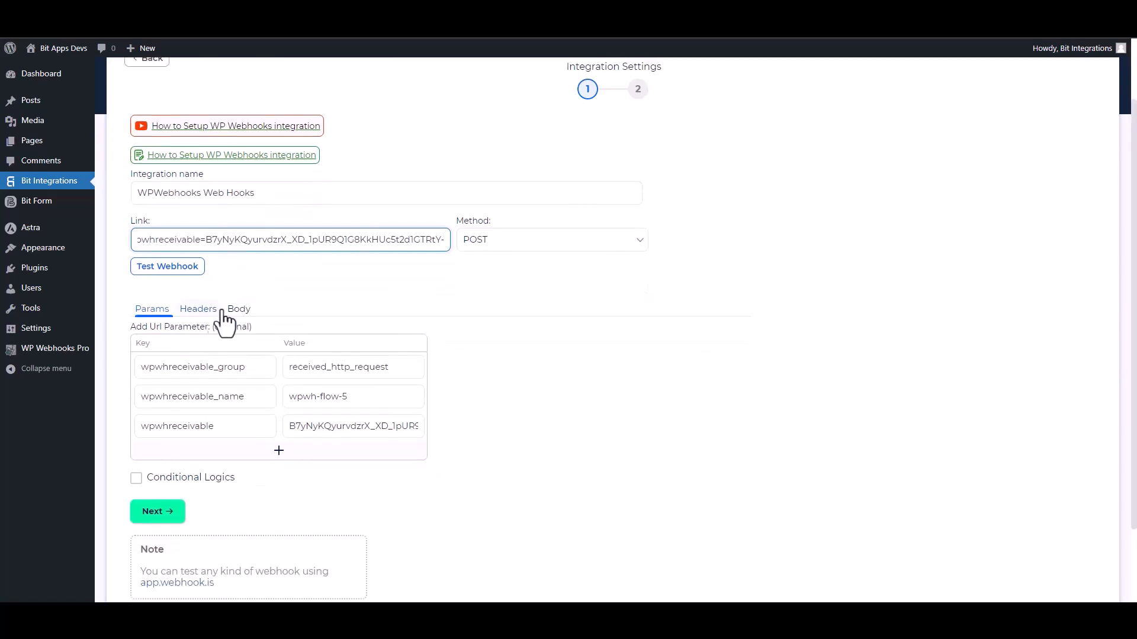
left_click(239, 310)
left_click(158, 344)
left_click(231, 382)
left_click(201, 410)
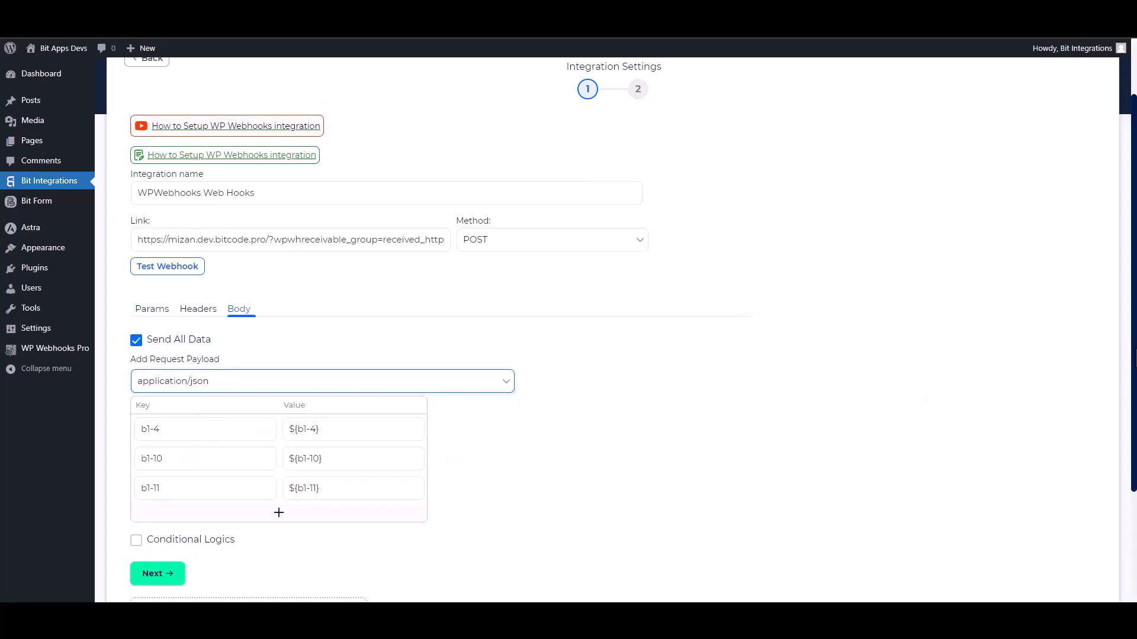
scroll(685, 397, "down", 3)
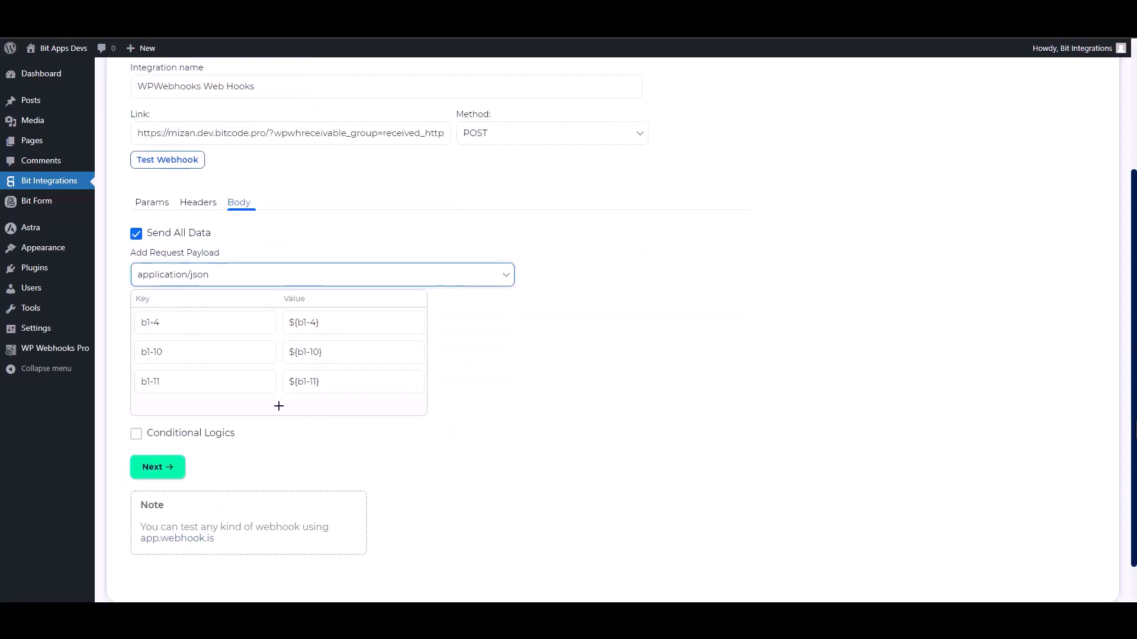
Test the webhook, finish and save the integration, then save the trigger settings.
left_click(193, 168)
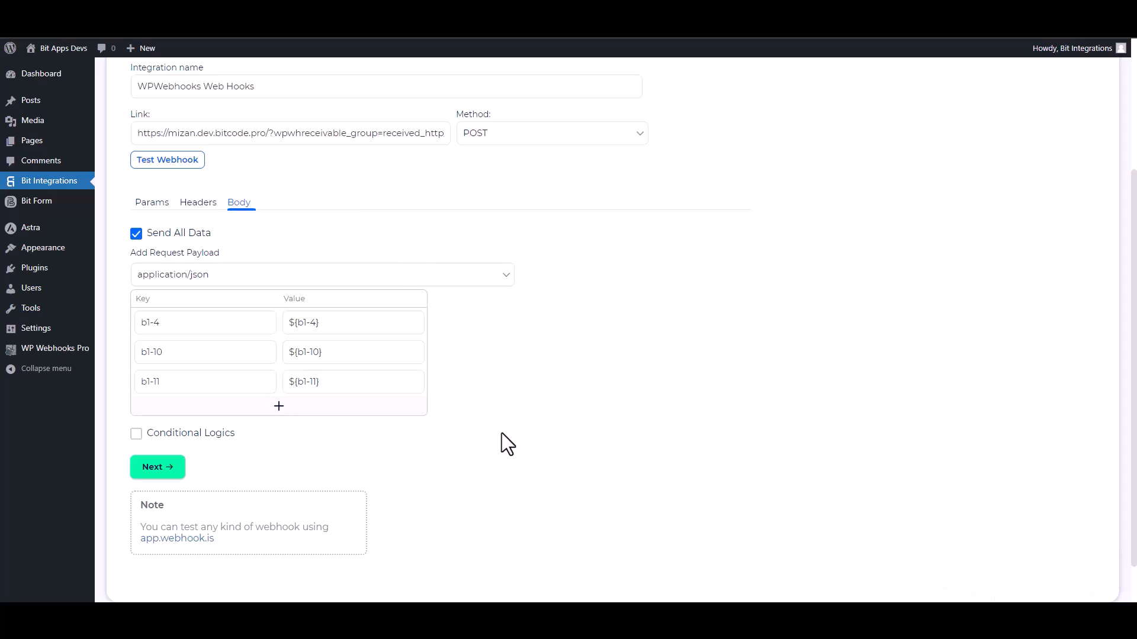
left_click(191, 436)
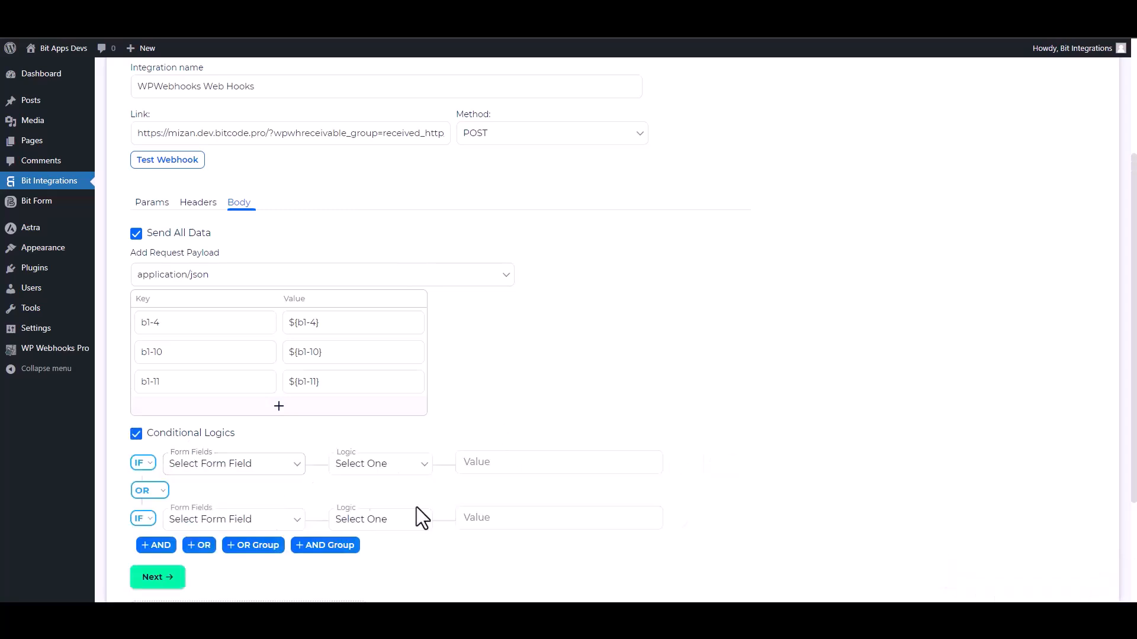
scroll(509, 498, "down", 2)
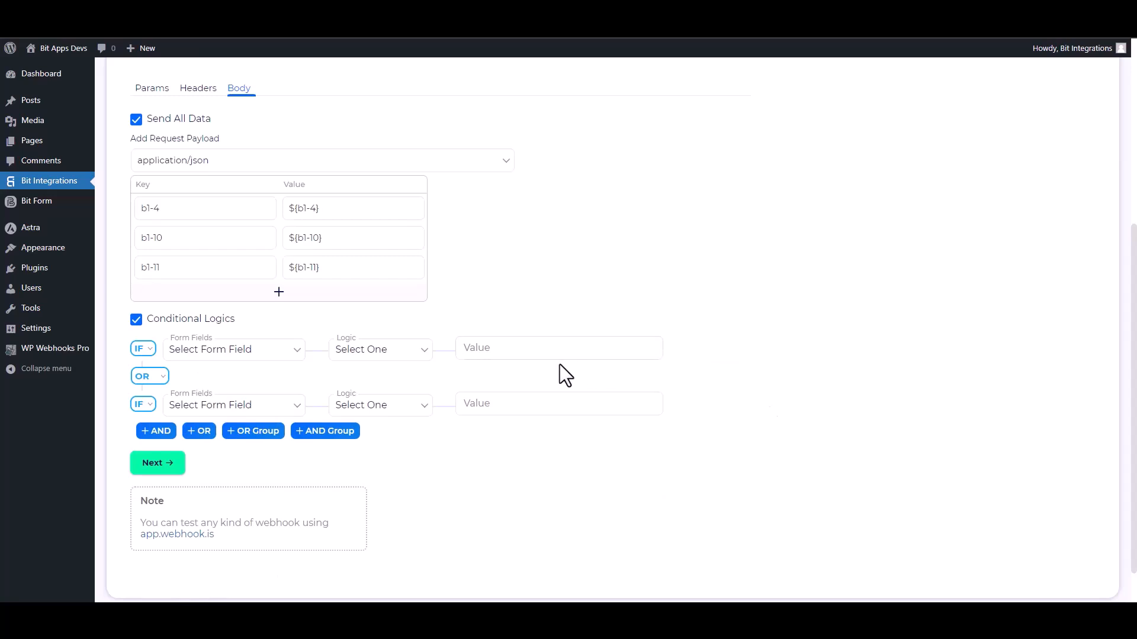
left_click(136, 320)
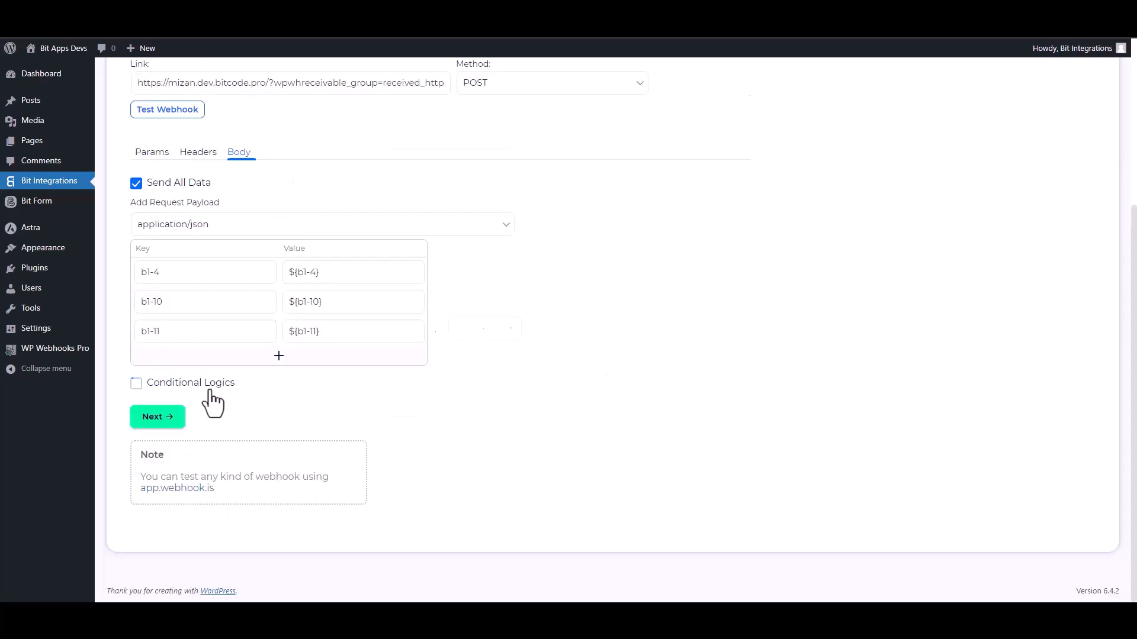
left_click(176, 418)
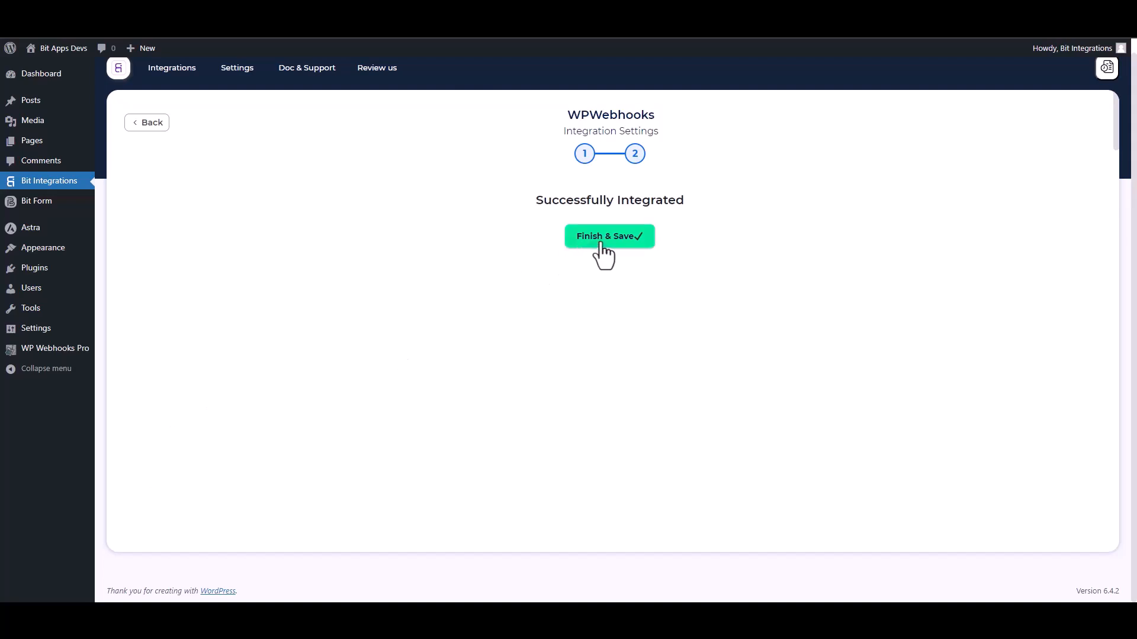
left_click(601, 243)
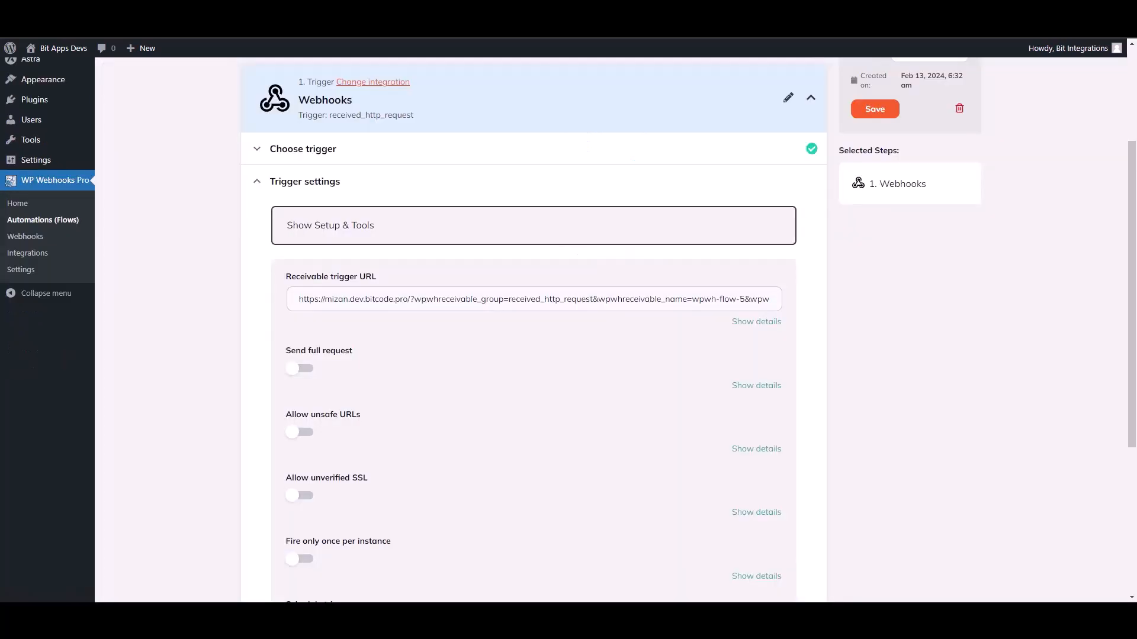
scroll(882, 417, "down", 4)
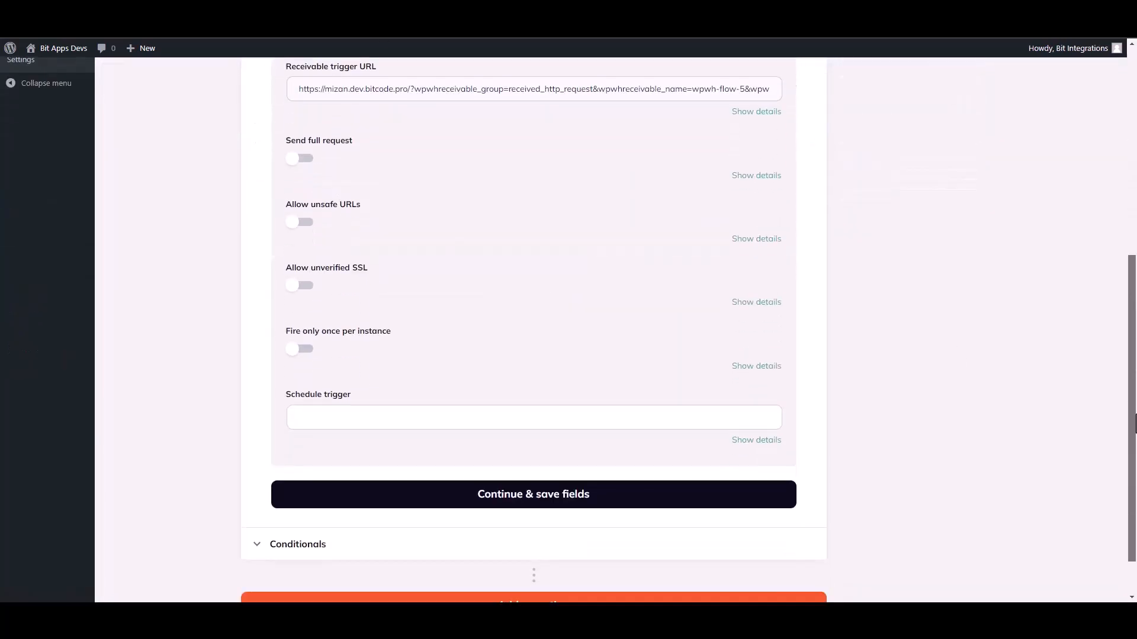
left_click(525, 501)
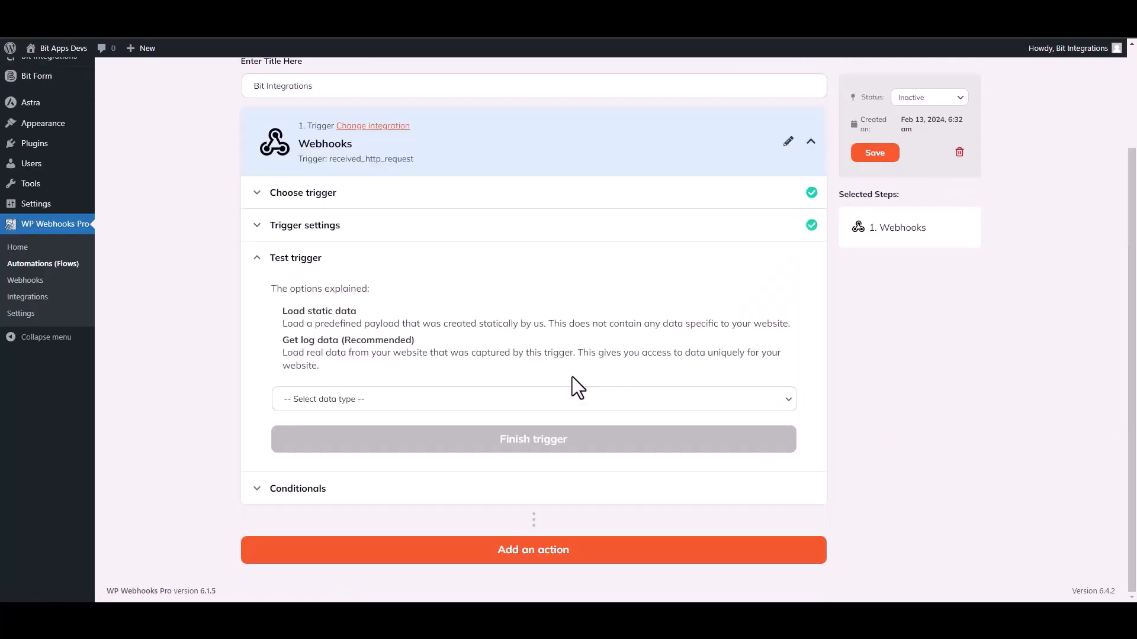
Use Log #18 from the site's logs as test data and finish the trigger.
left_click(355, 402)
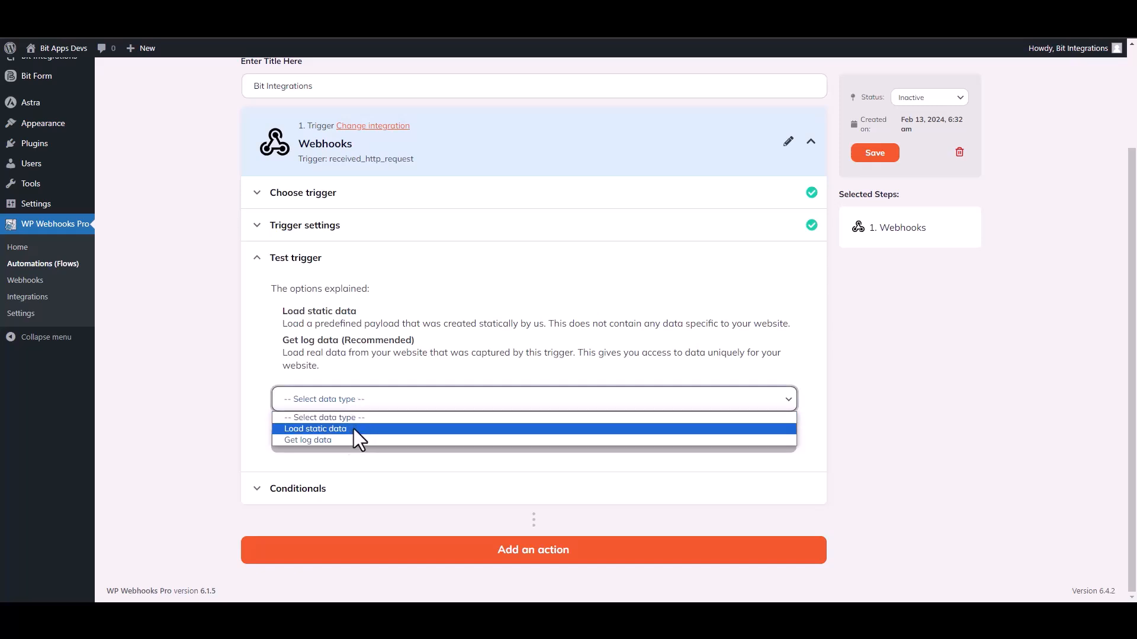
left_click(324, 442)
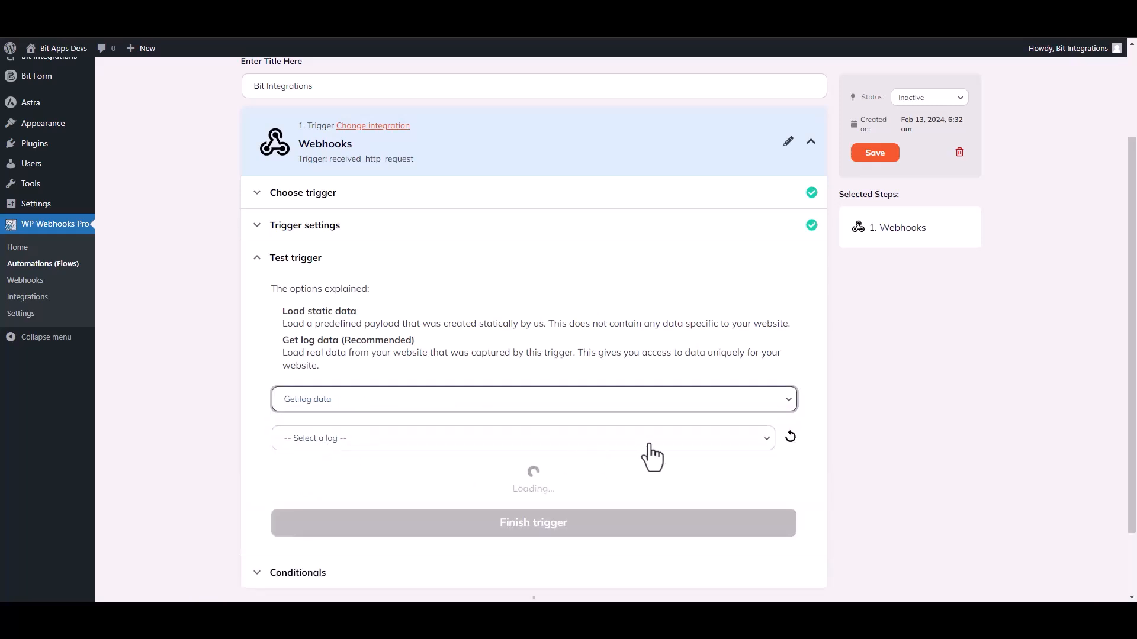
left_click(604, 439)
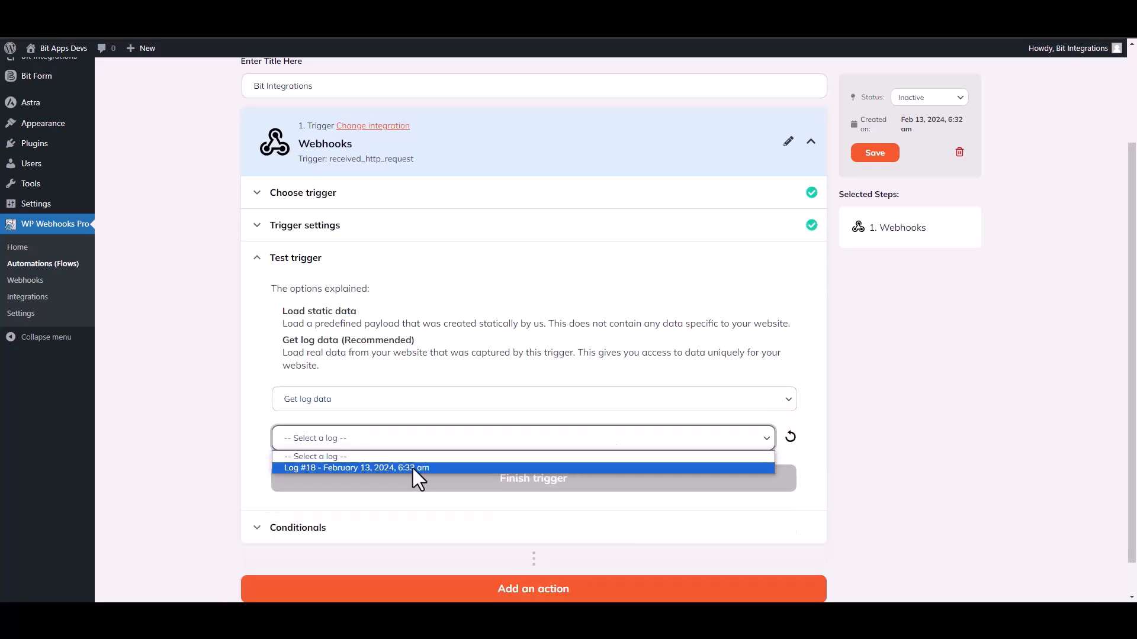
left_click(369, 468)
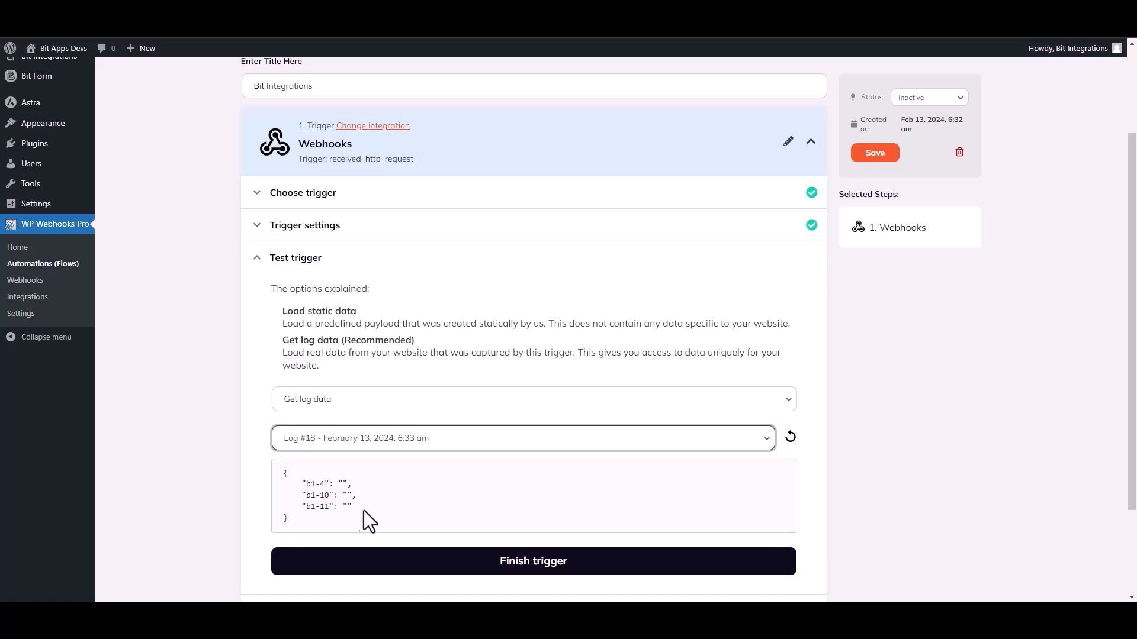
left_click_drag(369, 507, 292, 474)
left_click(500, 515)
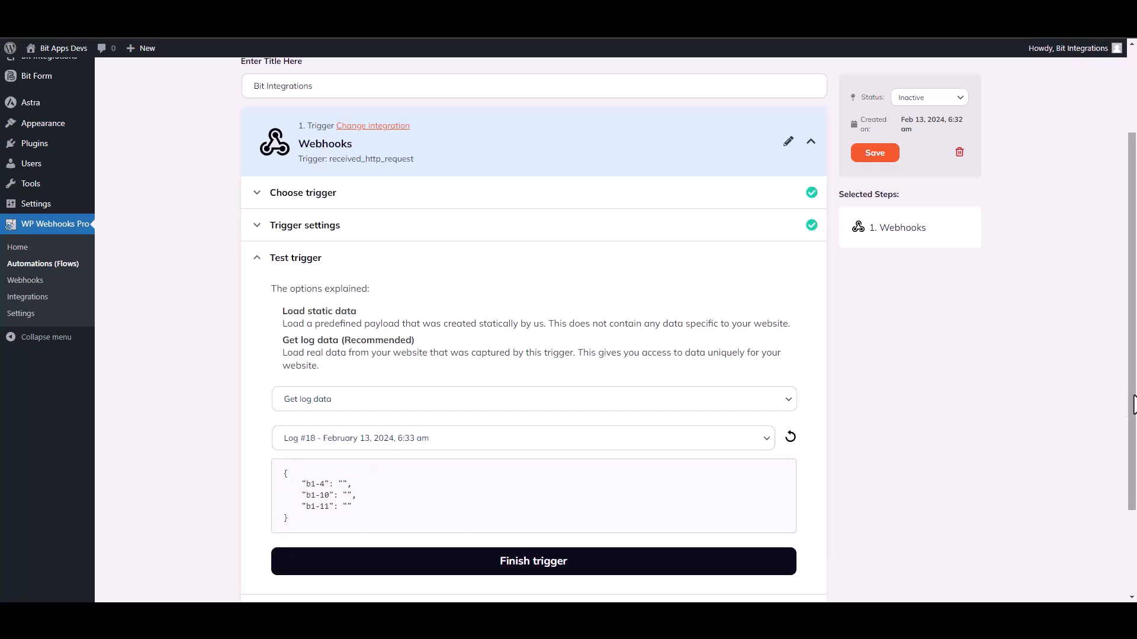
left_click_drag(1132, 405, 1132, 470)
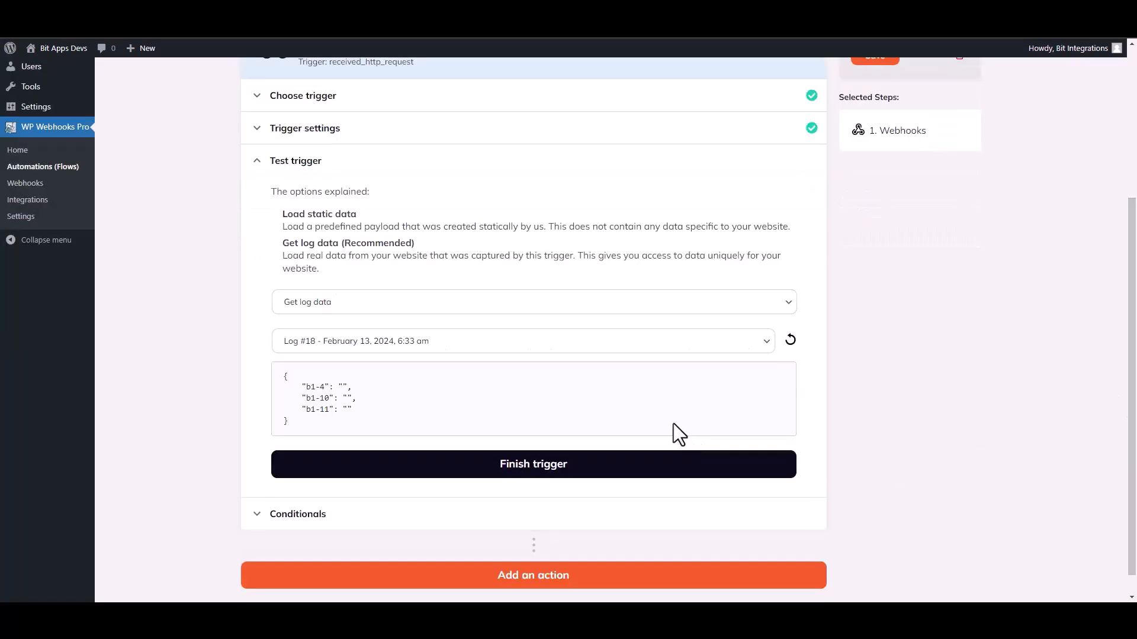
left_click(539, 474)
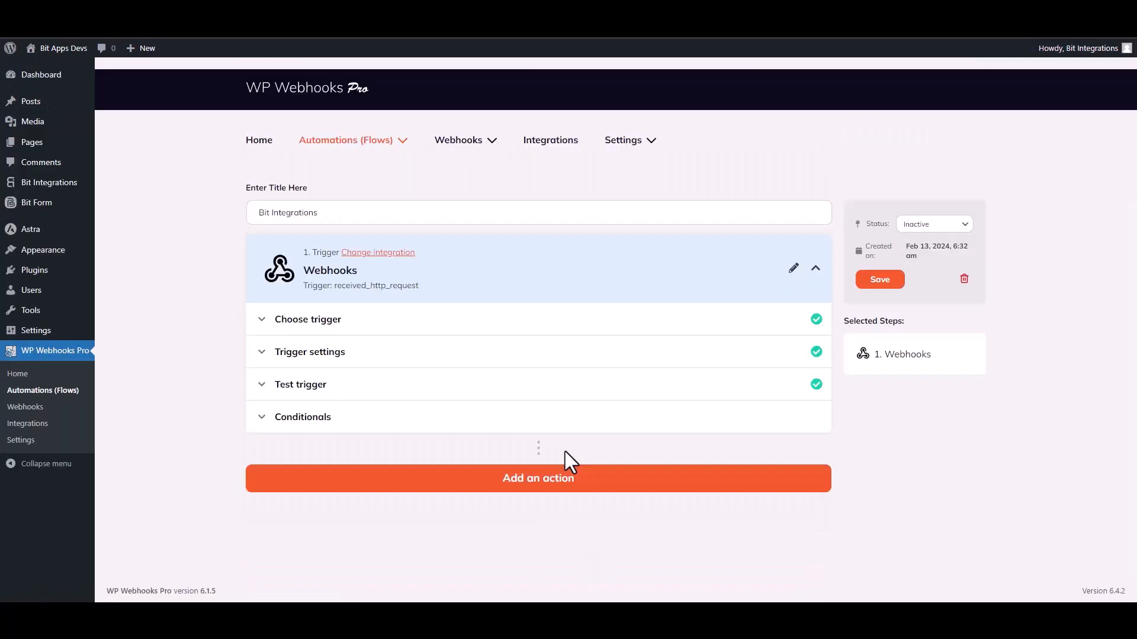
Add a WordPress 'Create user' action step to the flow.
left_click(539, 481)
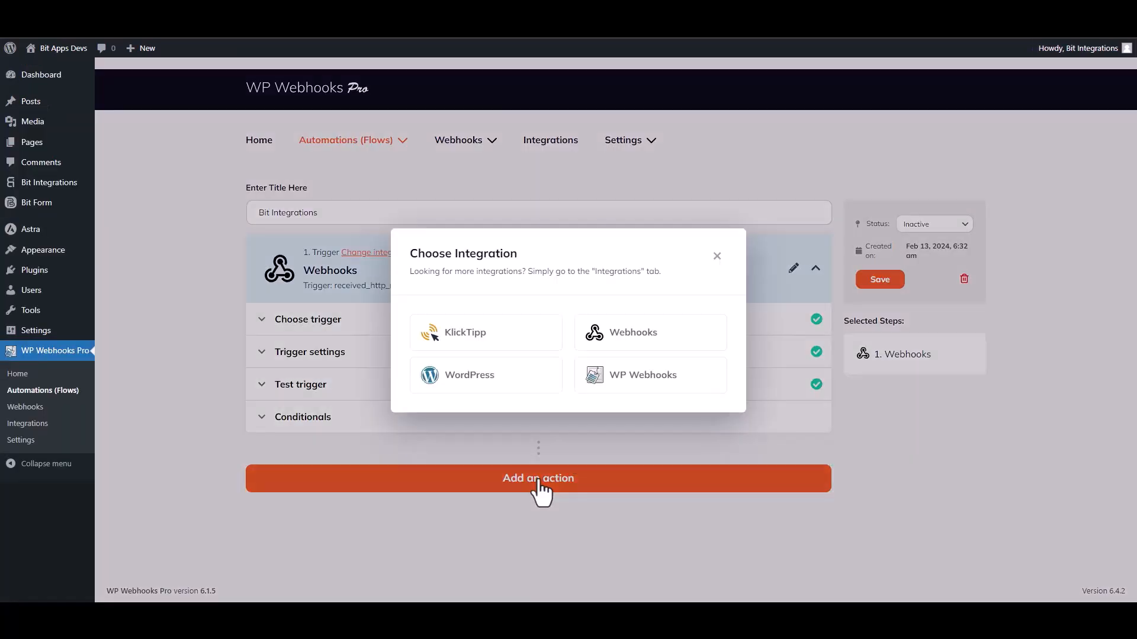
left_click(491, 380)
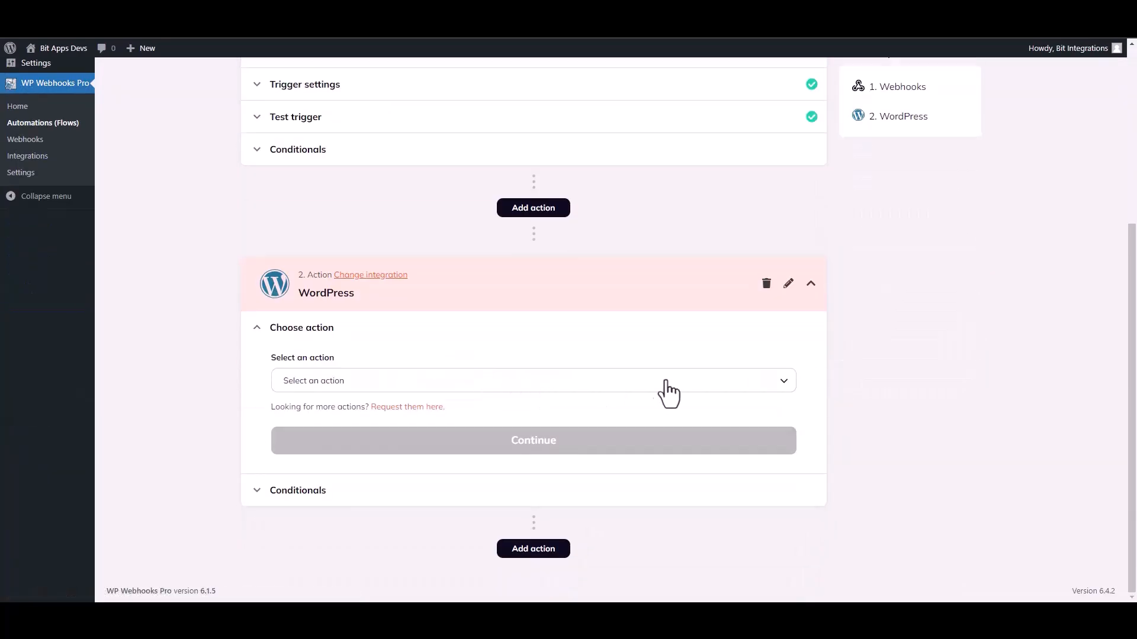
left_click(357, 392)
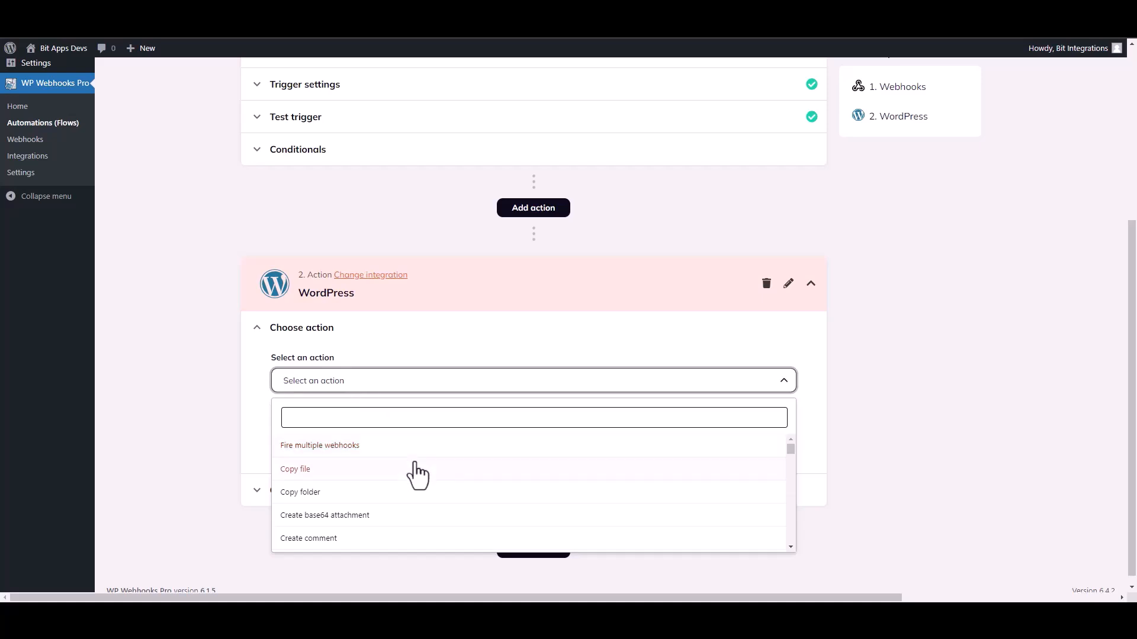
scroll(792, 458, "down", 3)
type("create u")
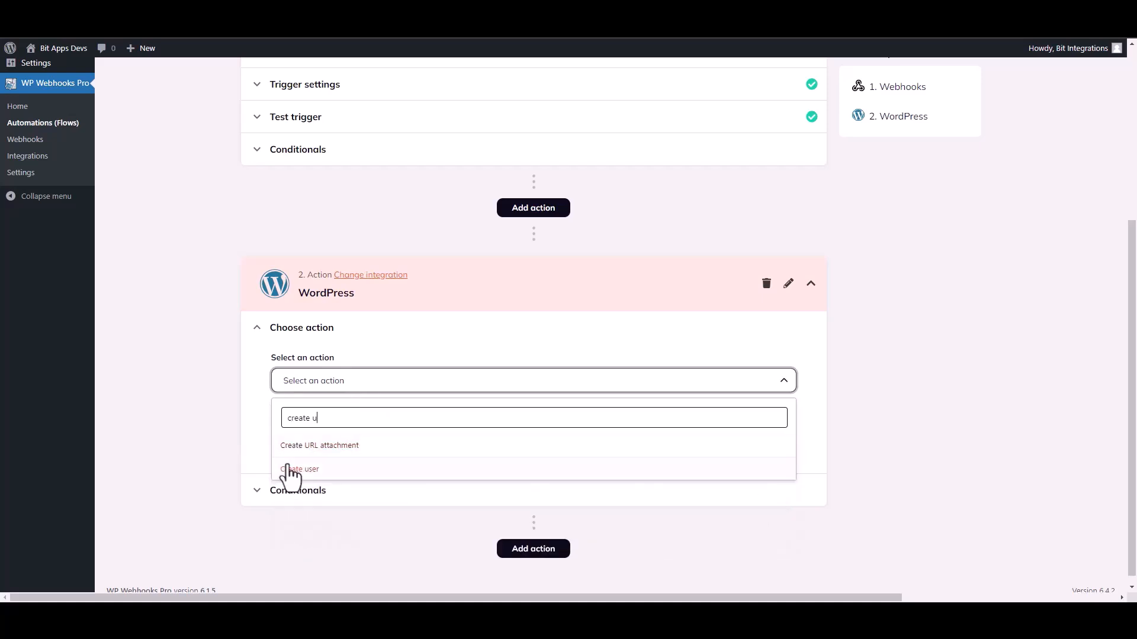
left_click(289, 470)
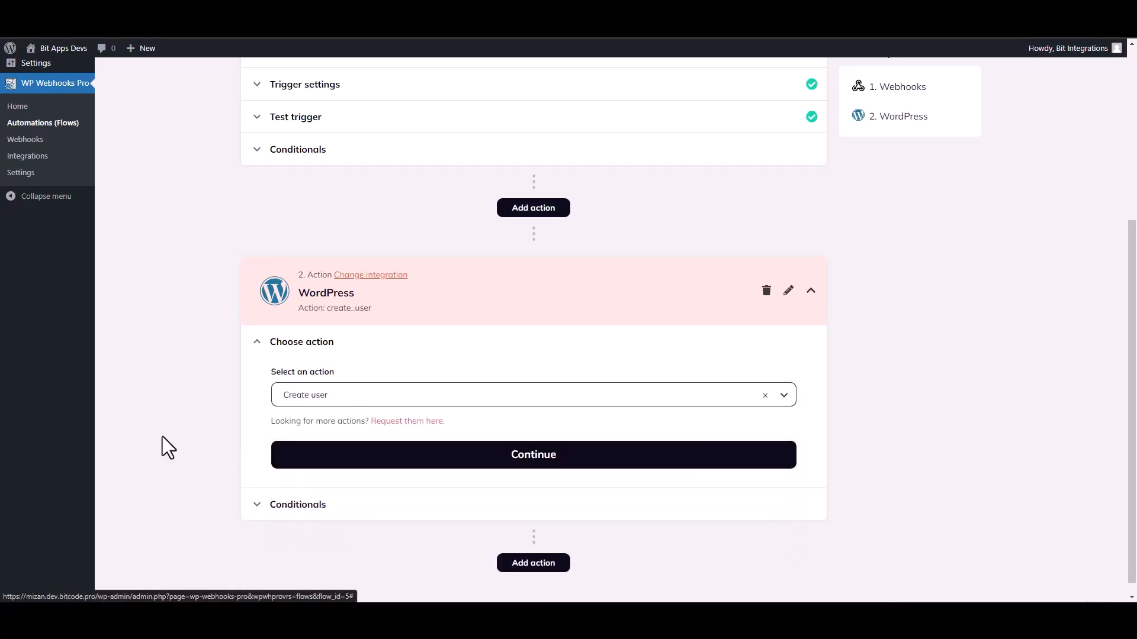
left_click(425, 449)
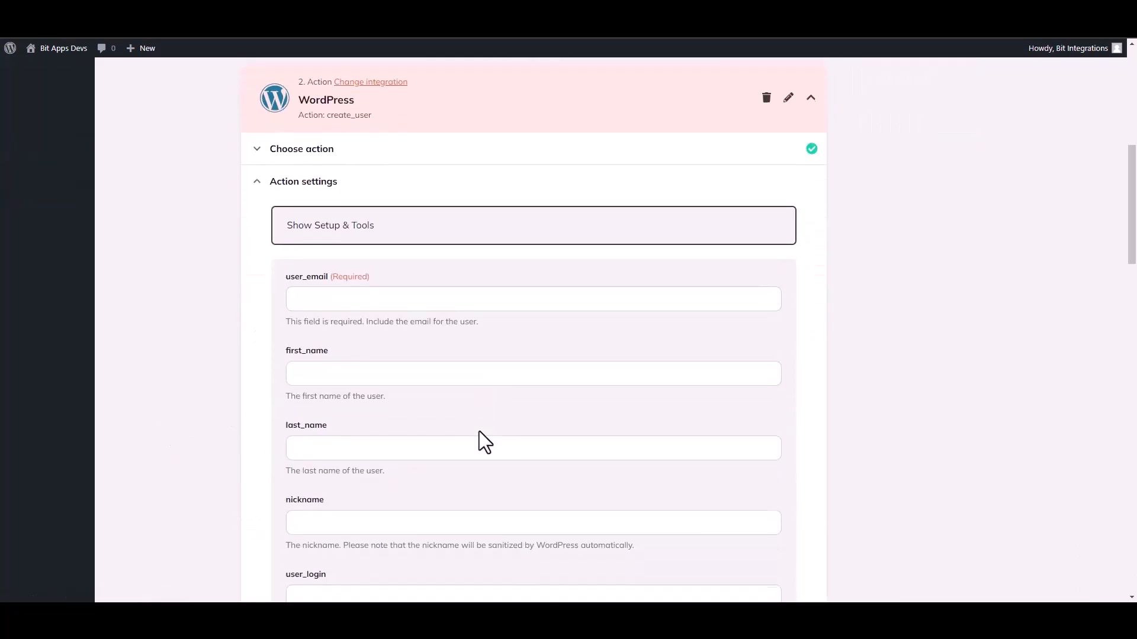
Map user_email to {b1-4} and first_name to {b1-10} from the Webhooks trigger data.
left_click(330, 305)
left_click(347, 383)
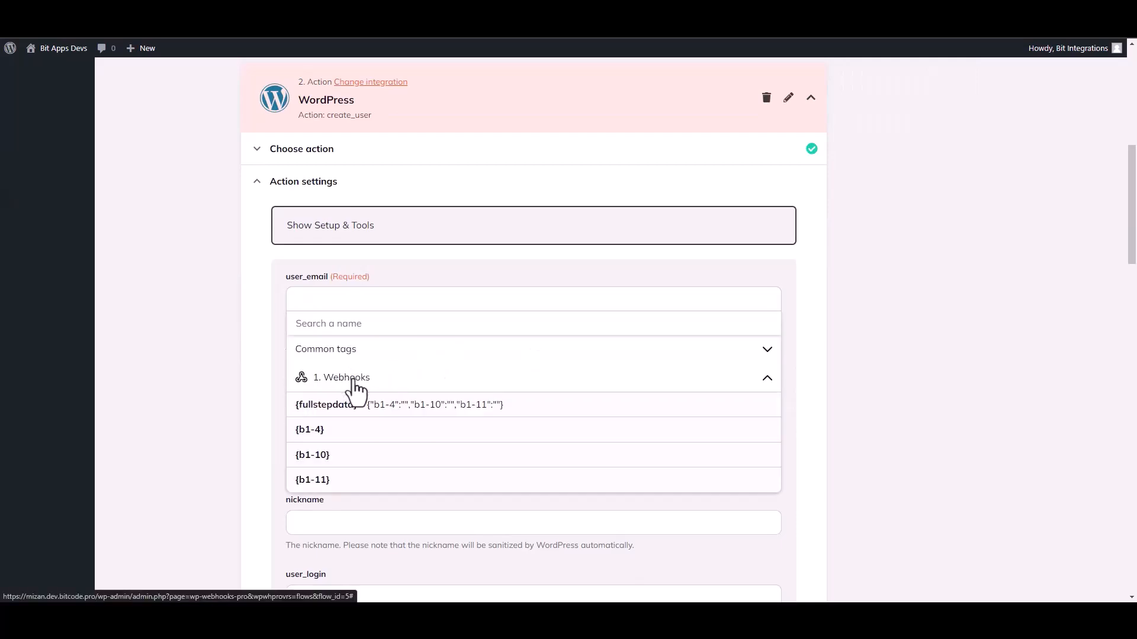
left_click(326, 436)
left_click(216, 398)
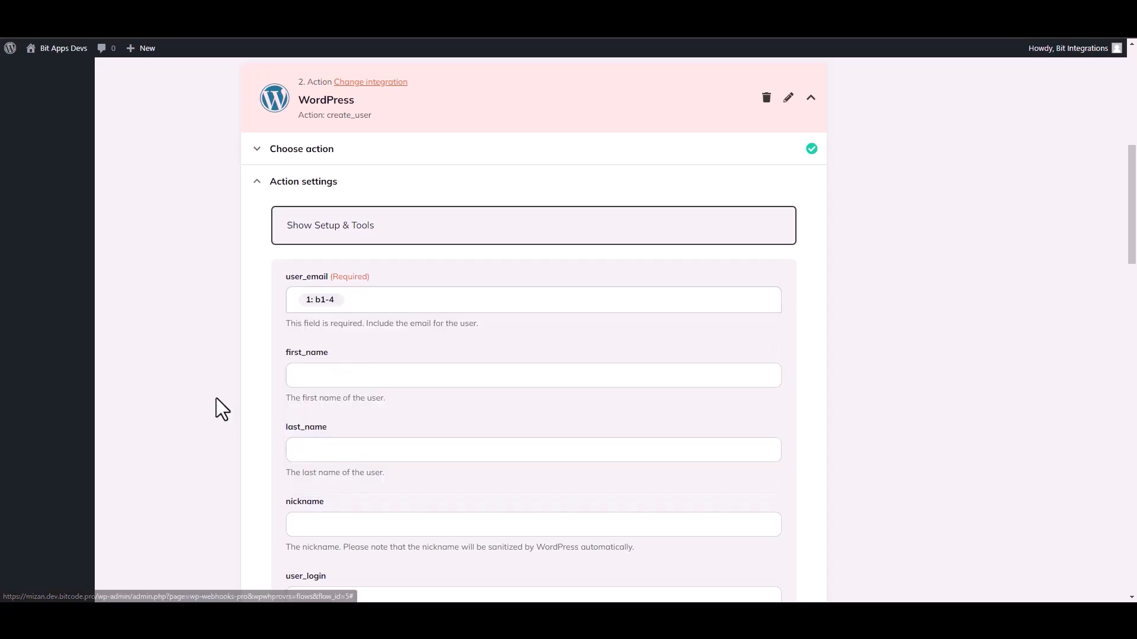
left_click(321, 384)
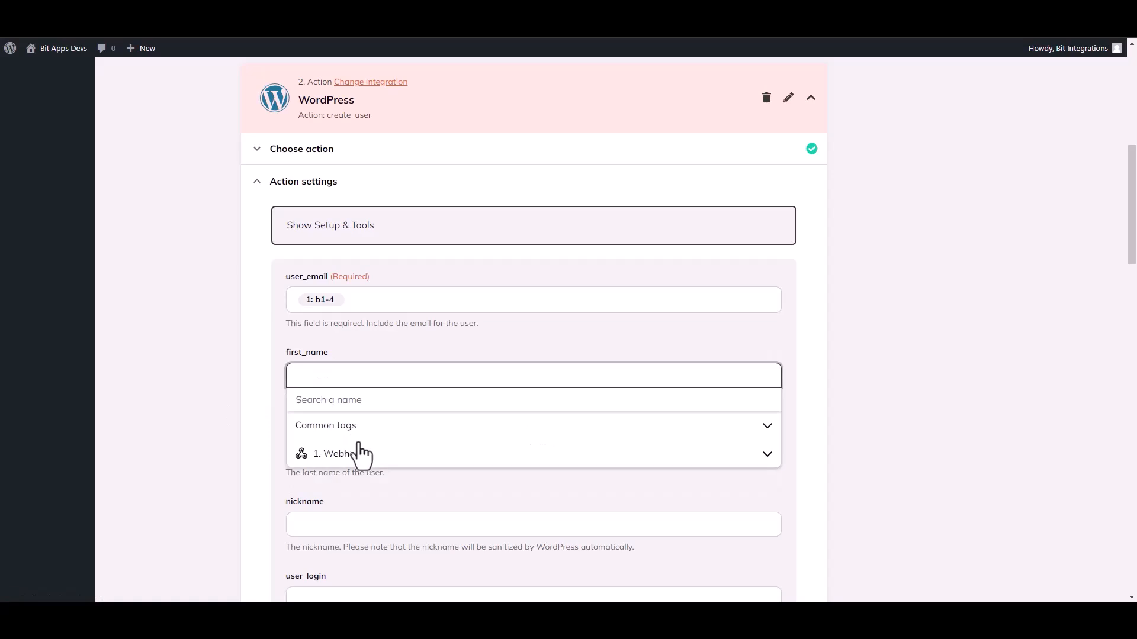
left_click(357, 453)
left_click(342, 533)
left_click(210, 436)
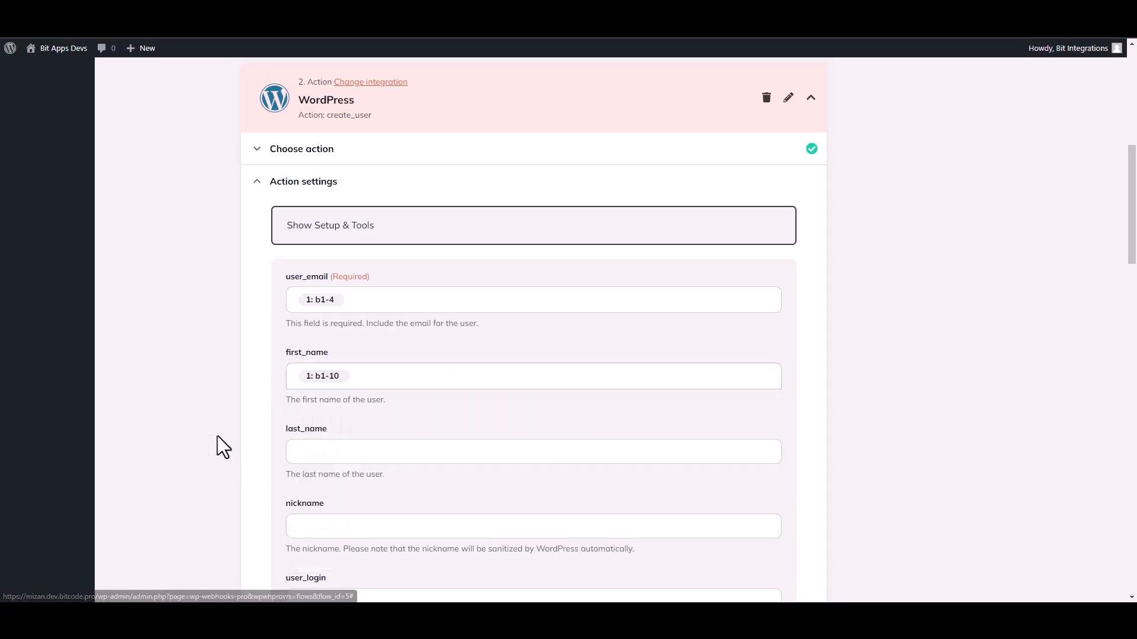
left_click_drag(1135, 237, 1135, 533)
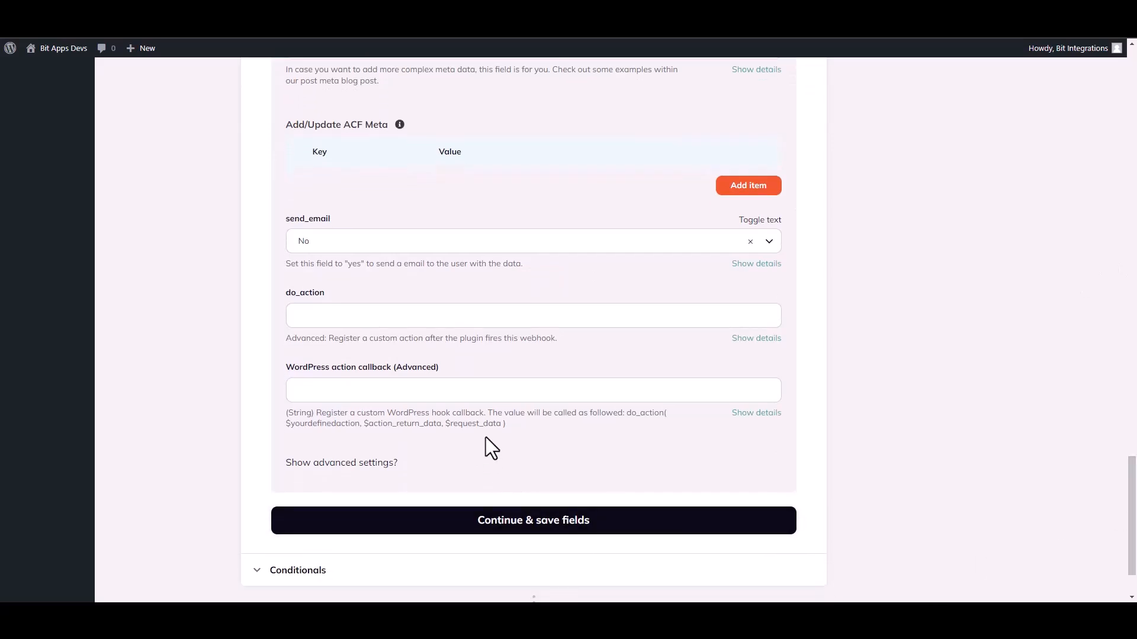
Save the mapping, fire the Create user action live (email-required error), then finish the action.
left_click(584, 530)
left_click(344, 404)
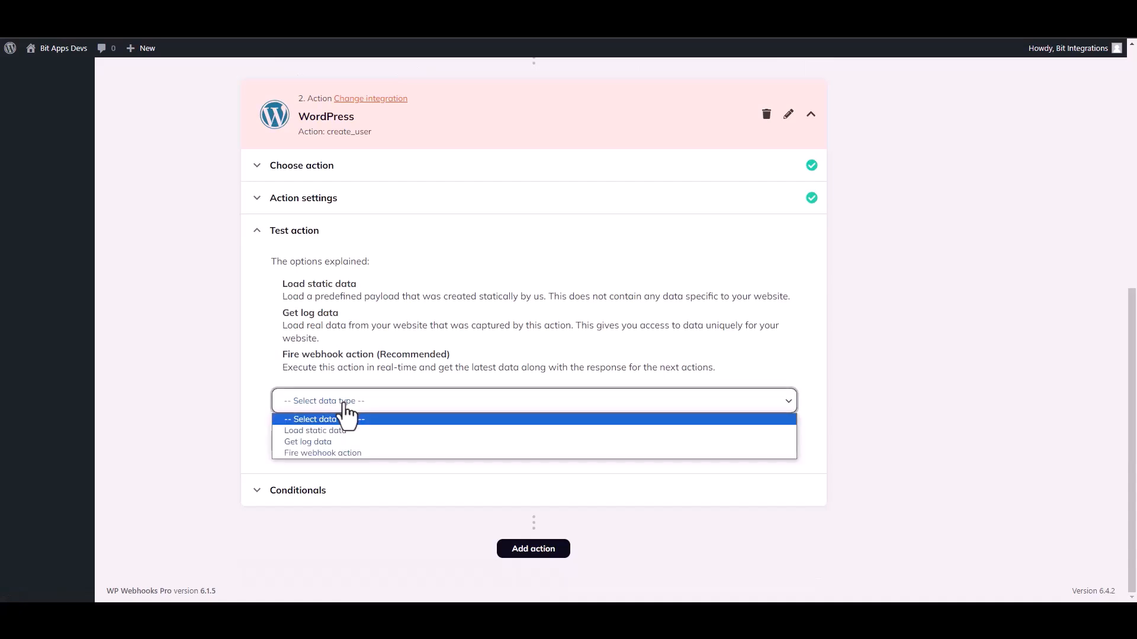
left_click(312, 452)
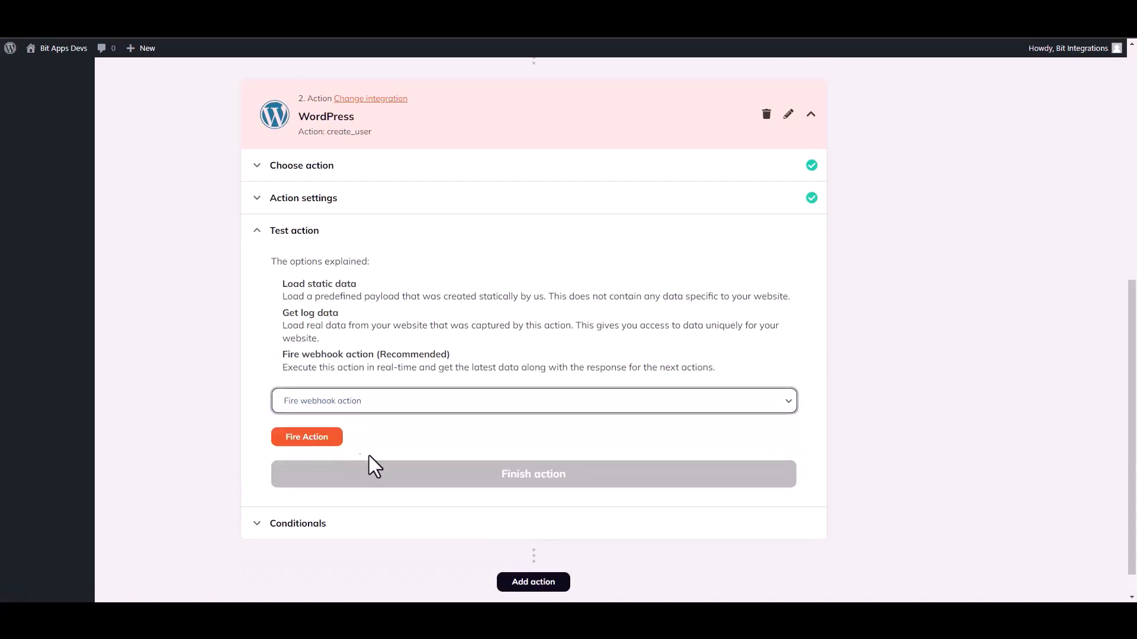
left_click(320, 439)
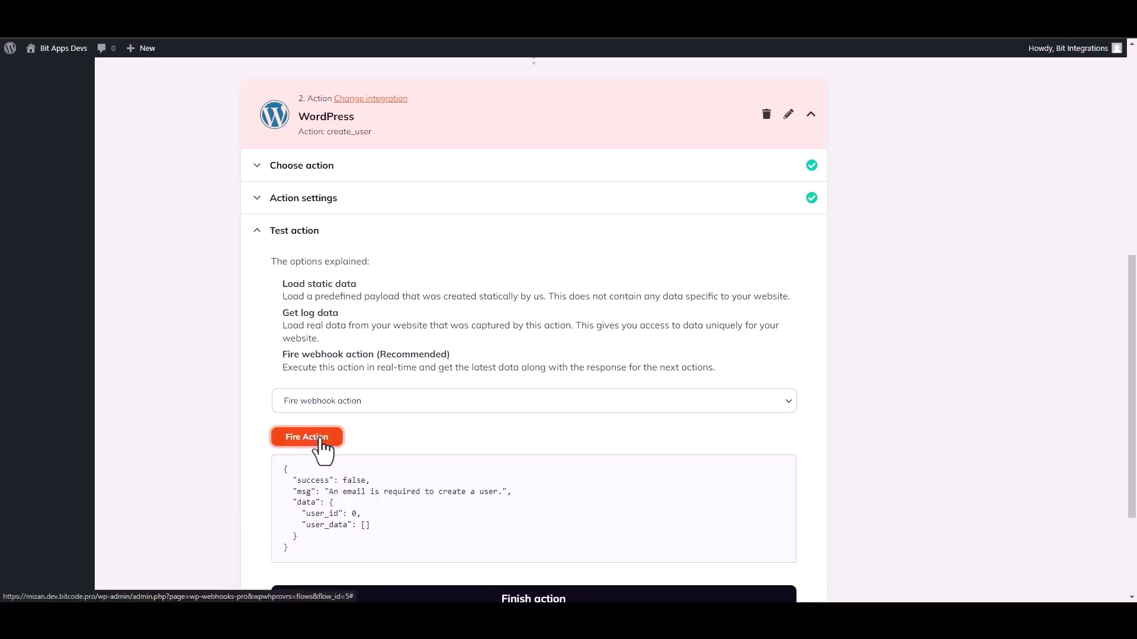
double_click(314, 481)
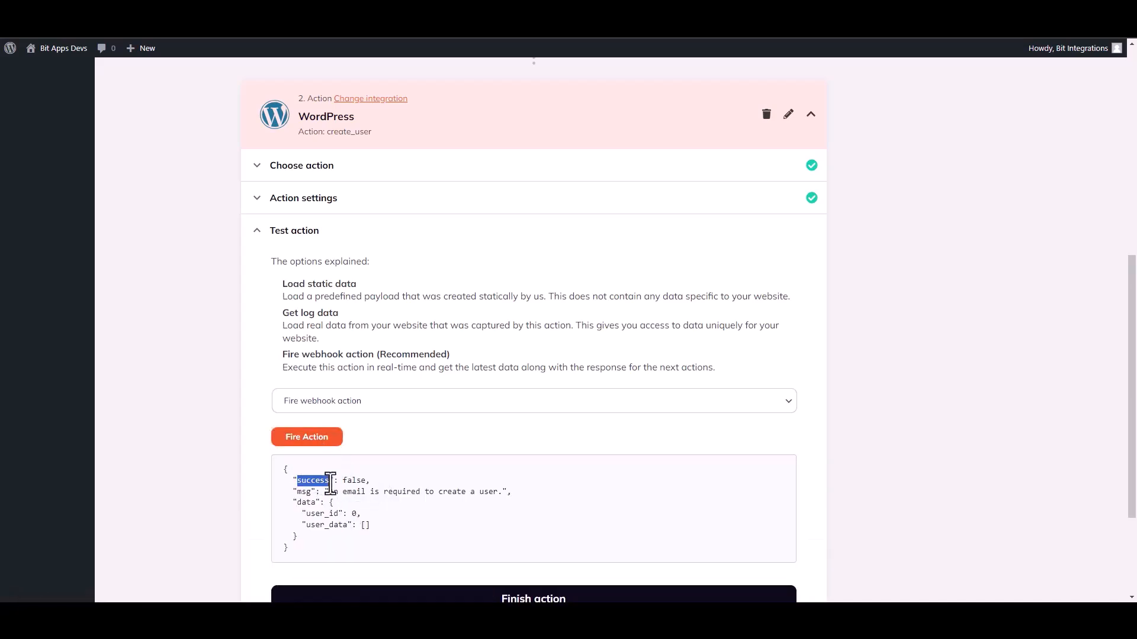
left_click(616, 506)
scroll(1023, 462, "down", 1)
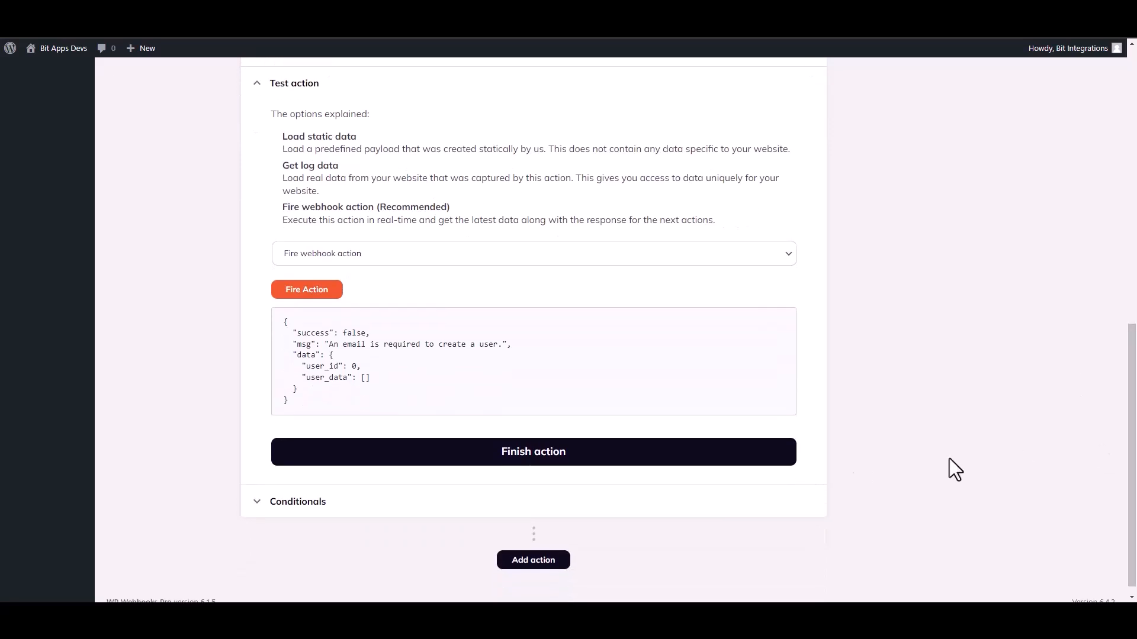
left_click(553, 459)
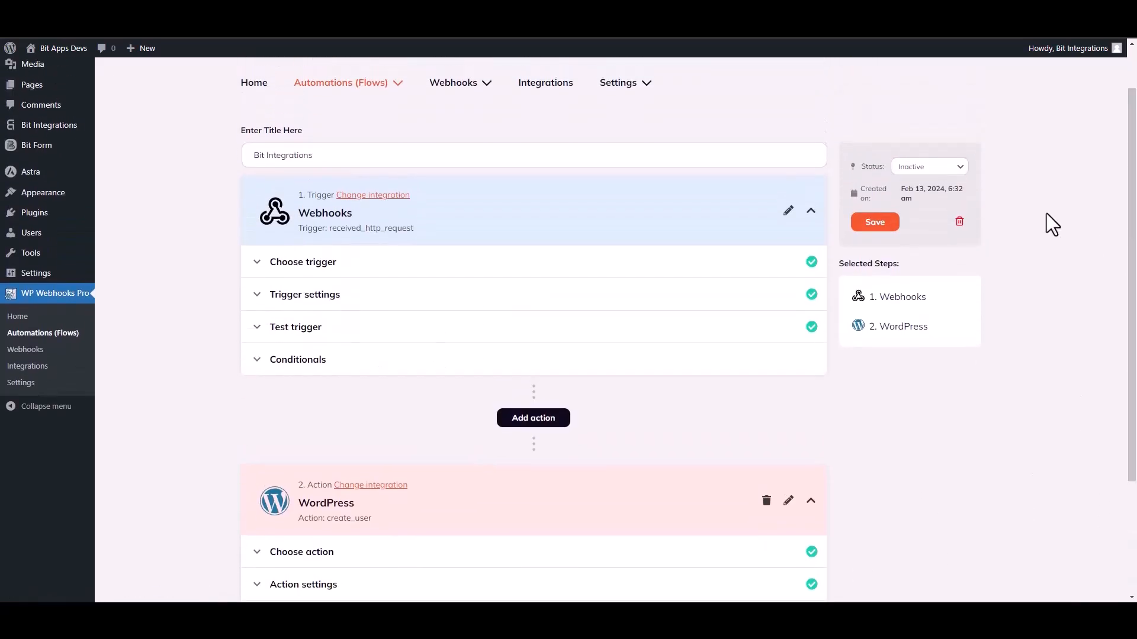
Set the flow status to Active, save it and confirm the success message.
left_click(927, 168)
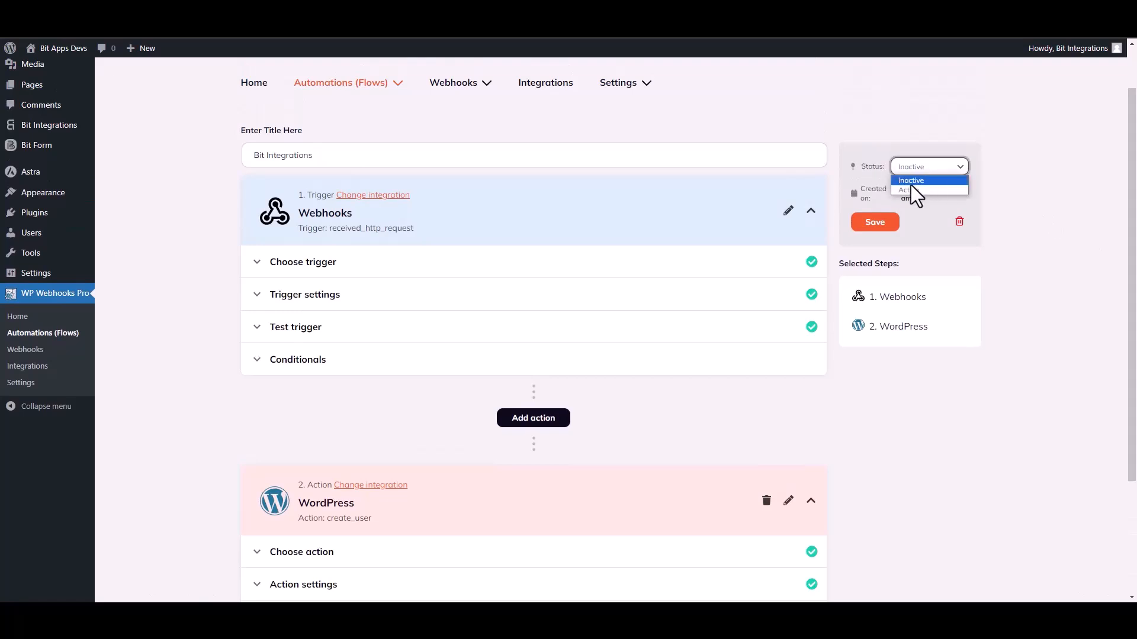
left_click(909, 189)
left_click(876, 225)
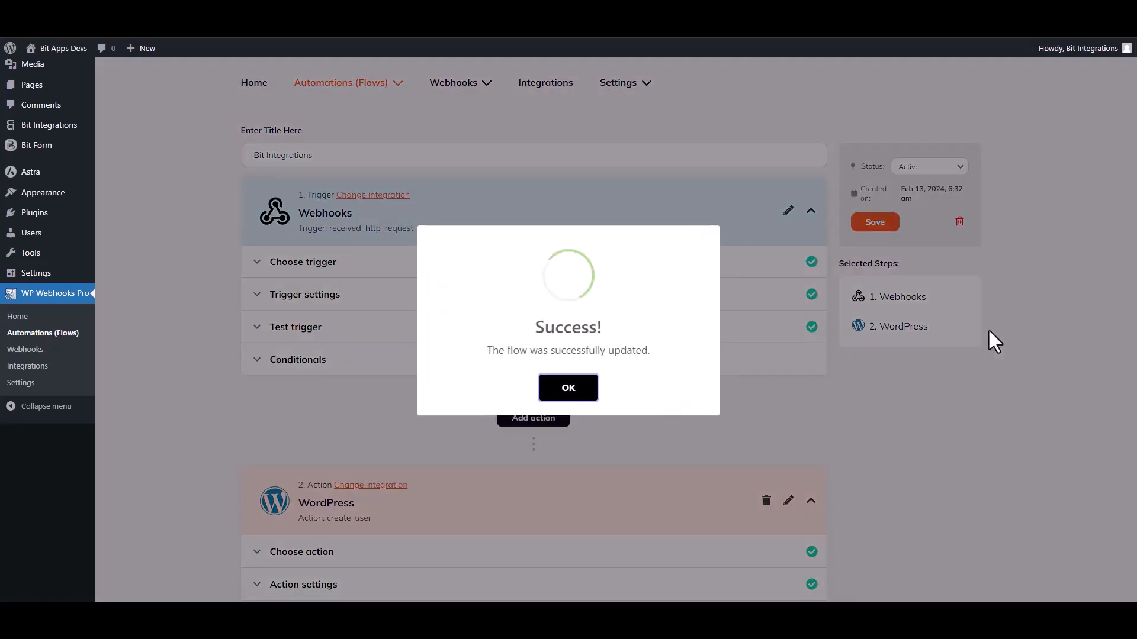
left_click(587, 391)
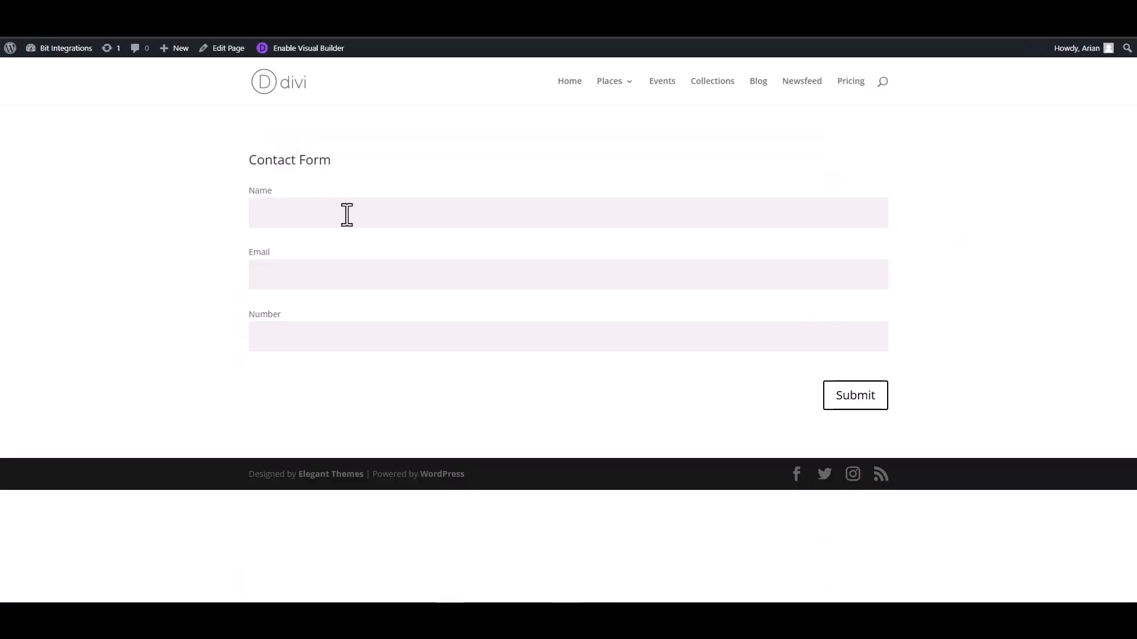
left_click(345, 216)
Submit the Divi contact form with Name 'Bit Integrations', a support email address and a number.
type("Bit Integrations")
left_click(880, 275)
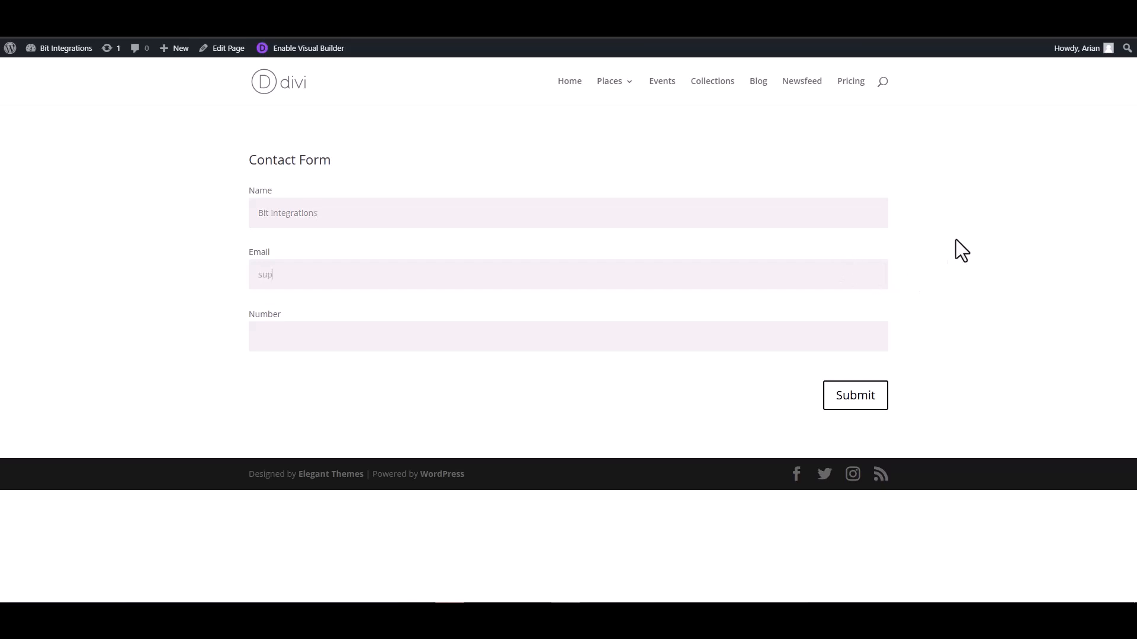
left_click(852, 325)
type("444555666")
left_click(855, 399)
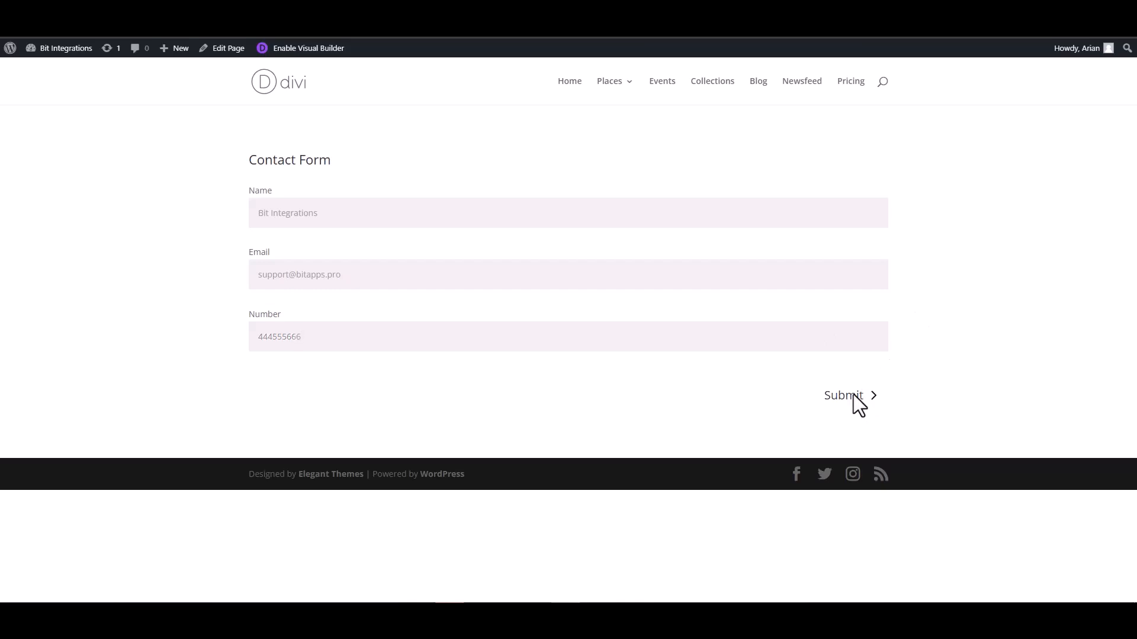